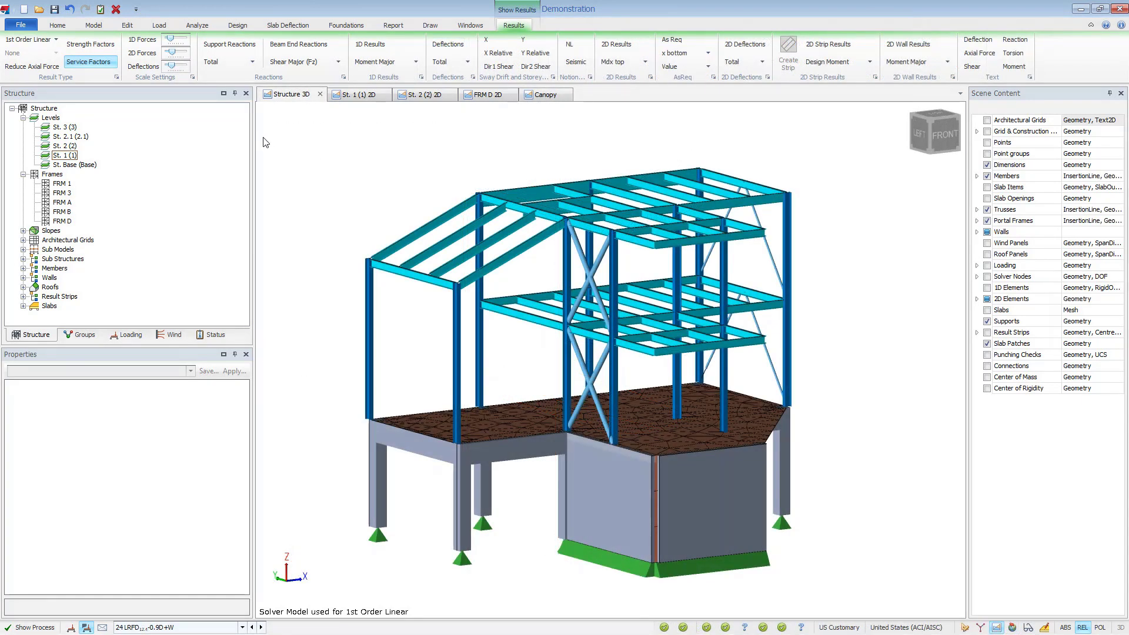
- Leave results on 1st Order Linear and the status-bar combination on 24 LRFD 0.9D+W
click(54, 40)
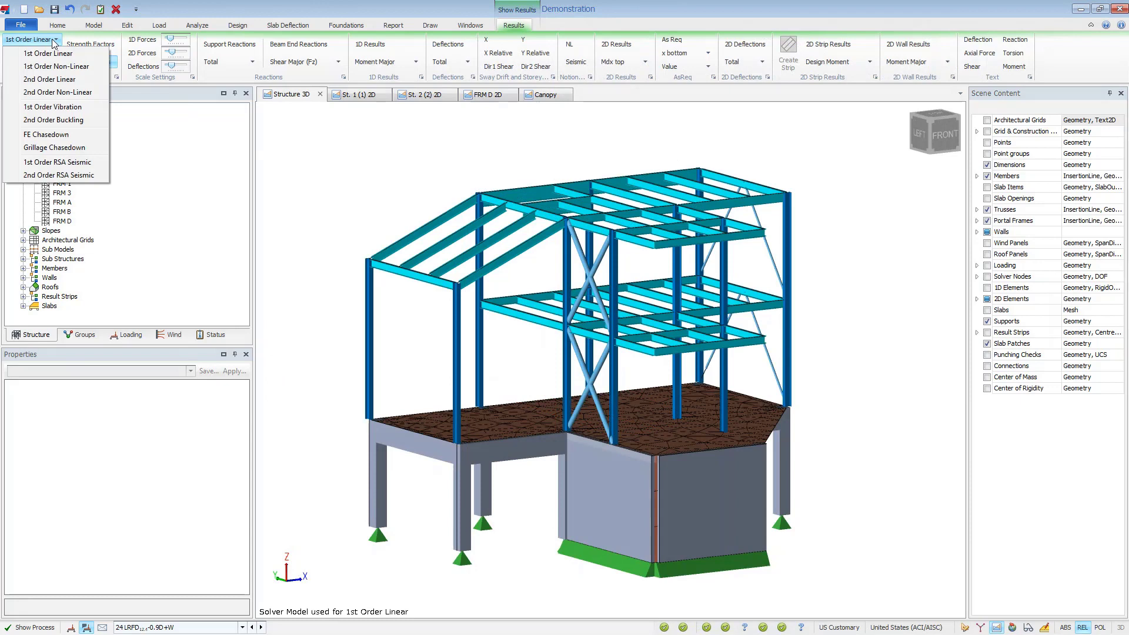
click(57, 54)
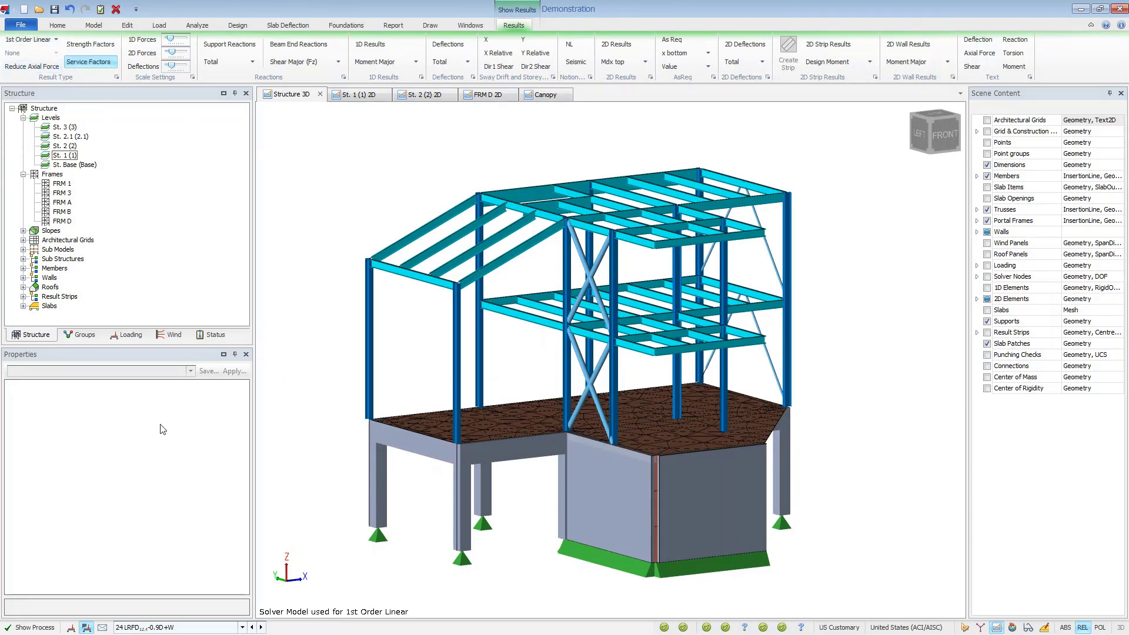
click(205, 628)
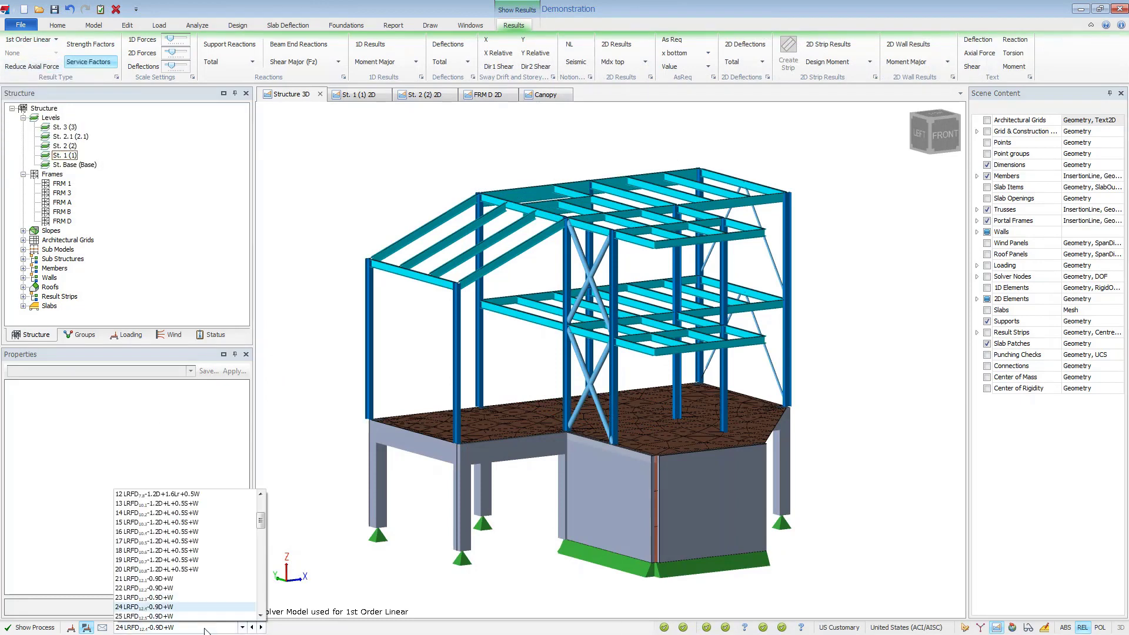
click(205, 628)
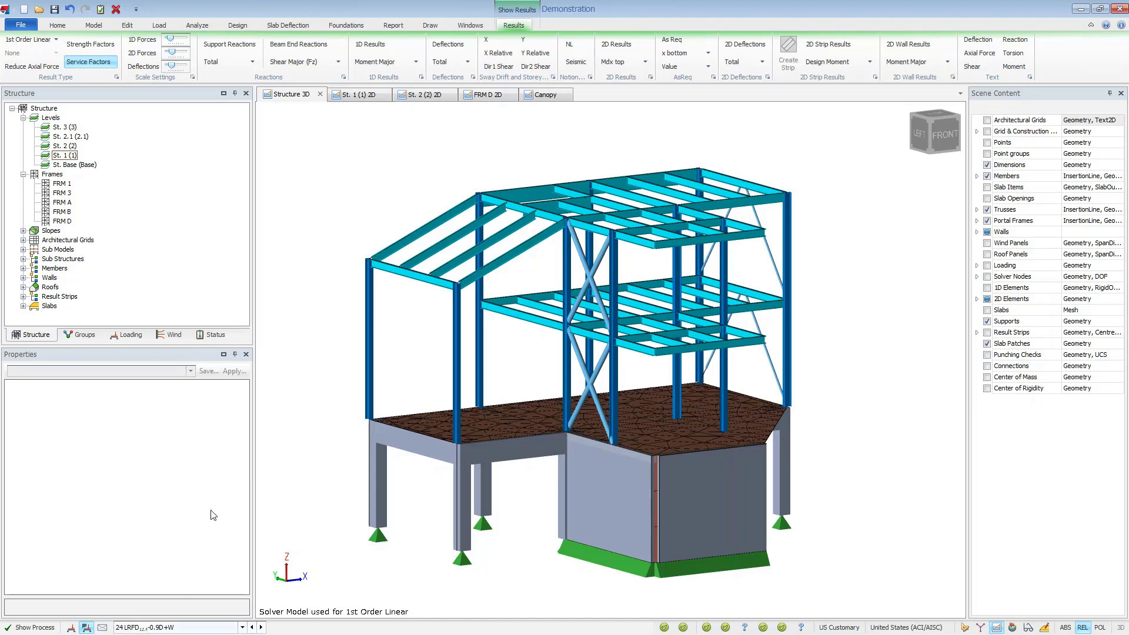
- Show support reactions with their value labels, then hide them
click(242, 46)
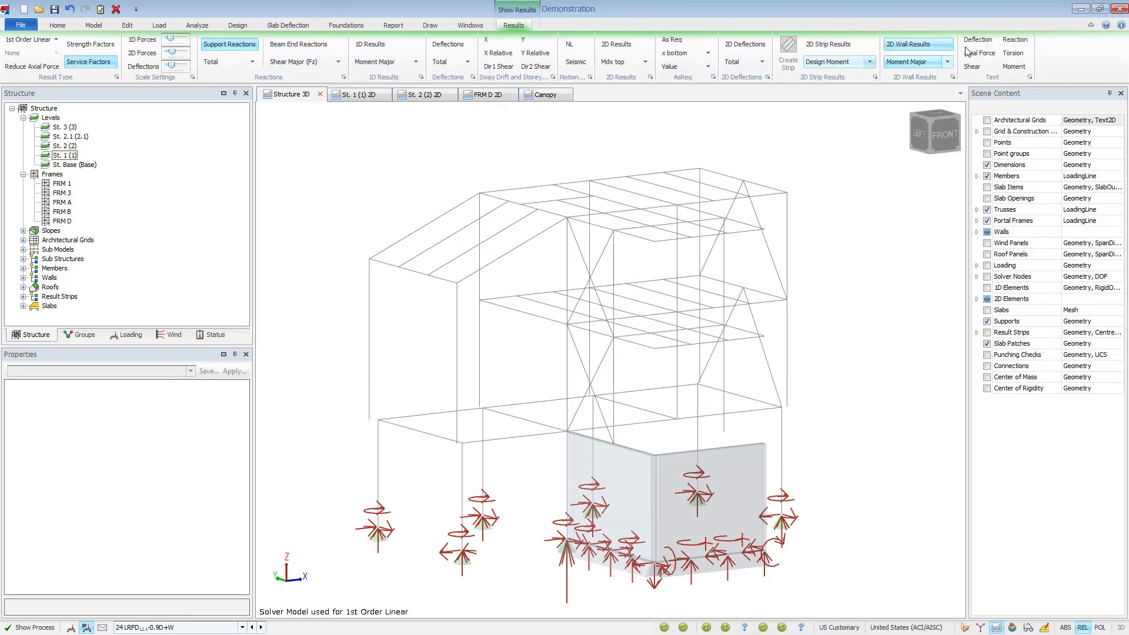
click(1013, 41)
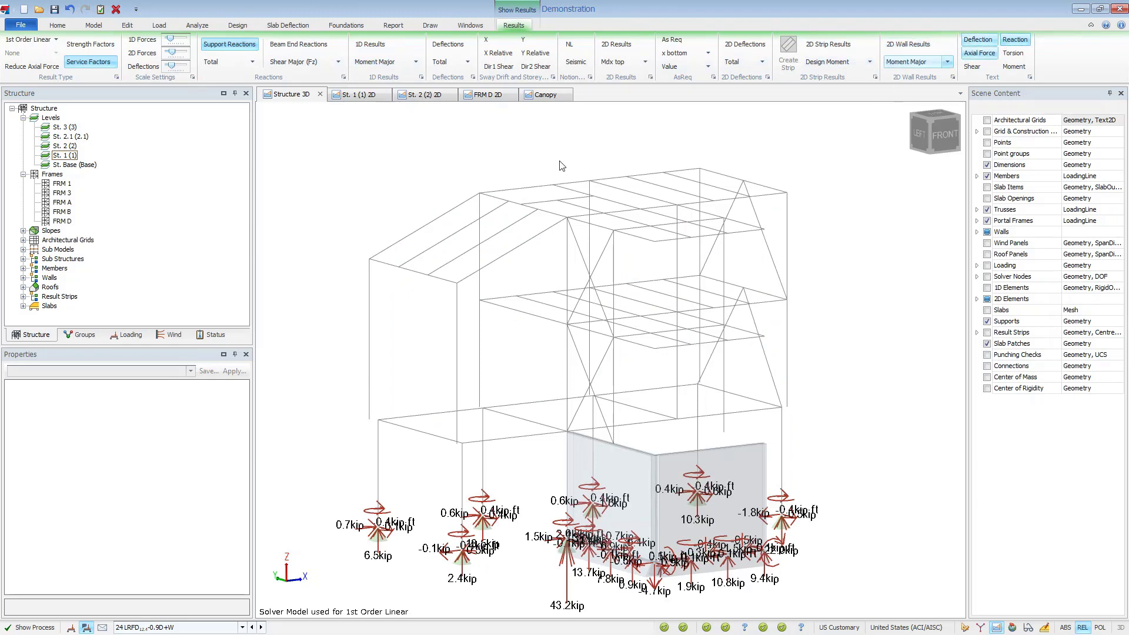
click(237, 49)
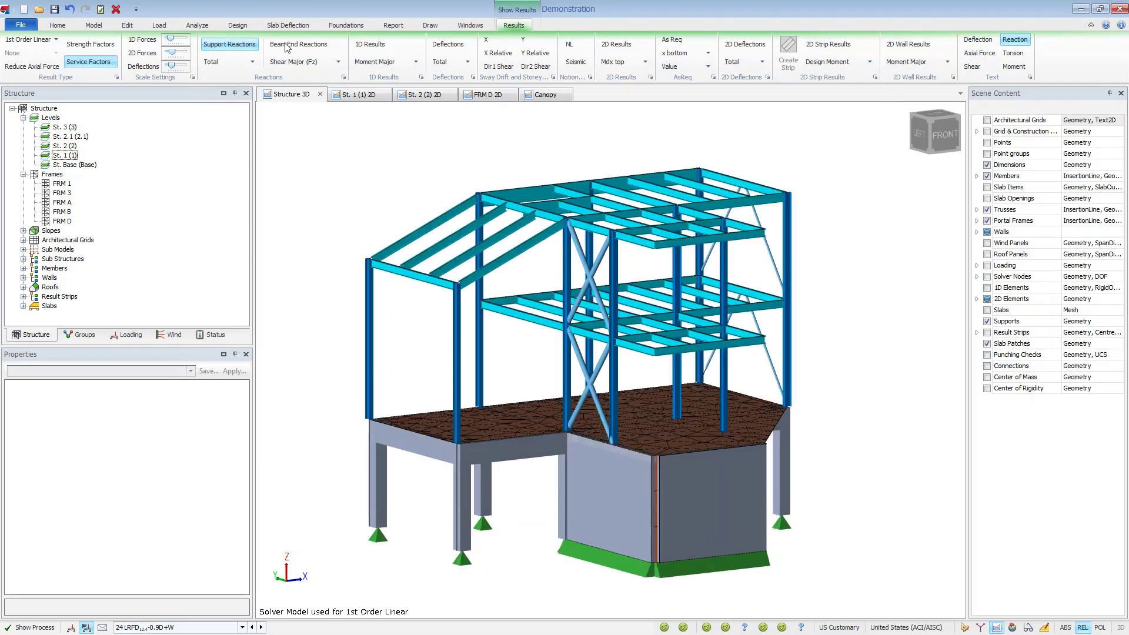
- Show 1D member diagrams, checking Axial Force before settling on Moment Major (-43.3/50.5 kip ft)
click(406, 47)
click(412, 61)
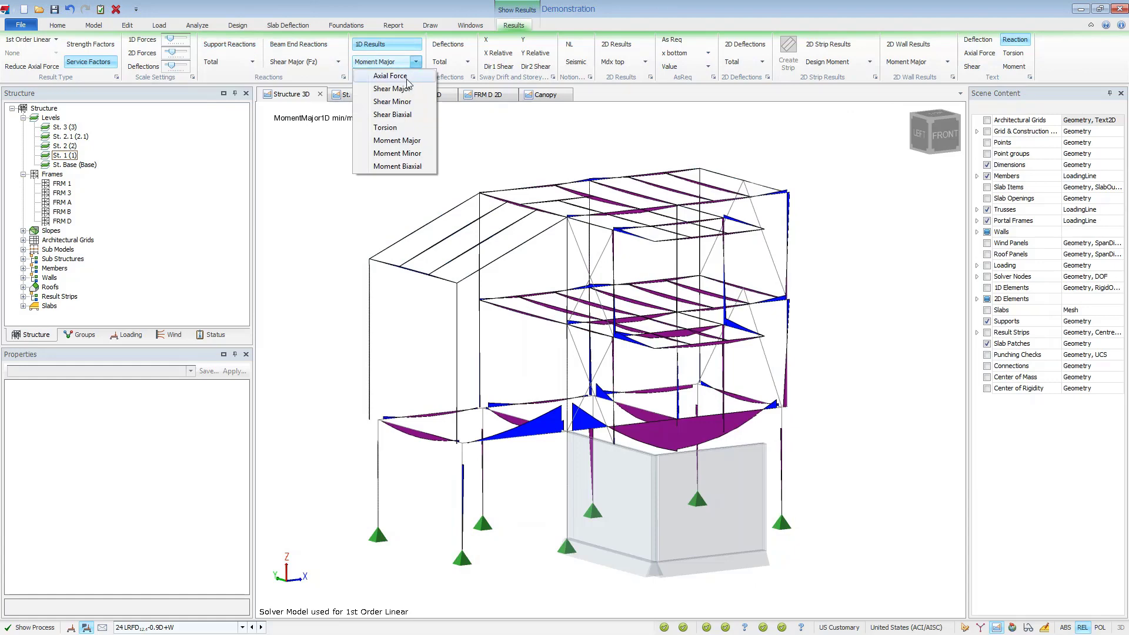
click(410, 83)
click(407, 61)
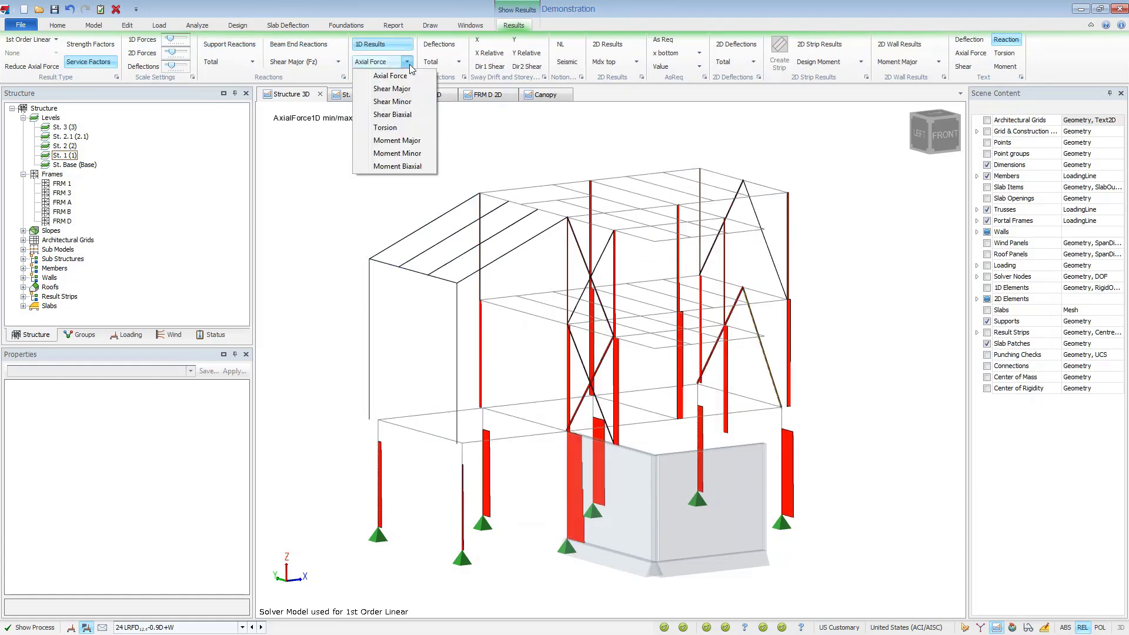
click(398, 141)
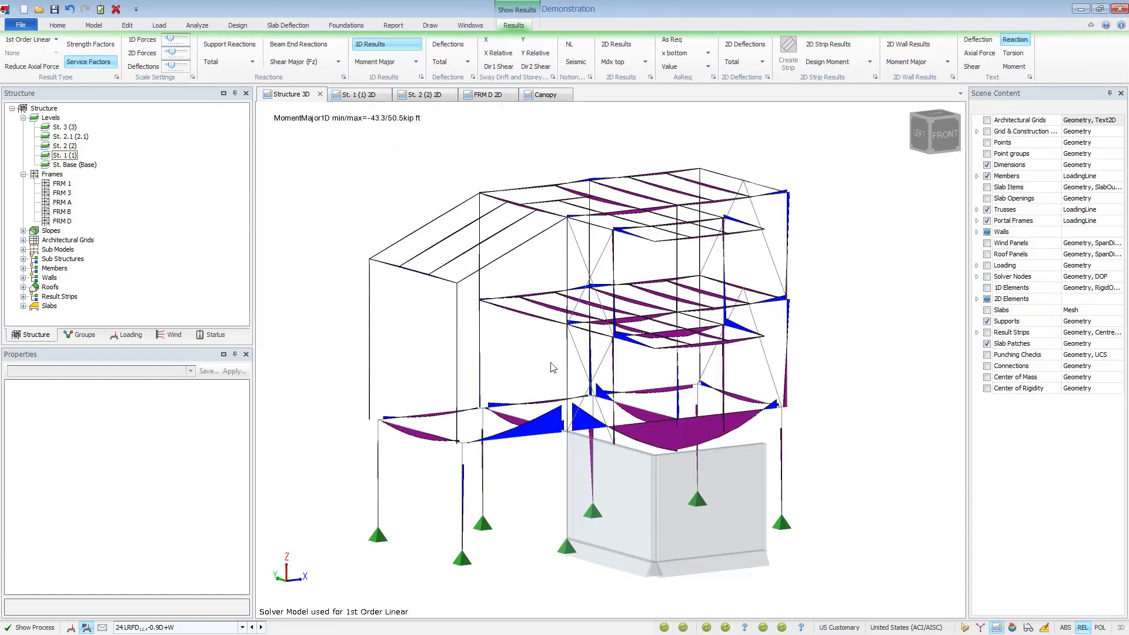
scroll(490, 323, up, 5)
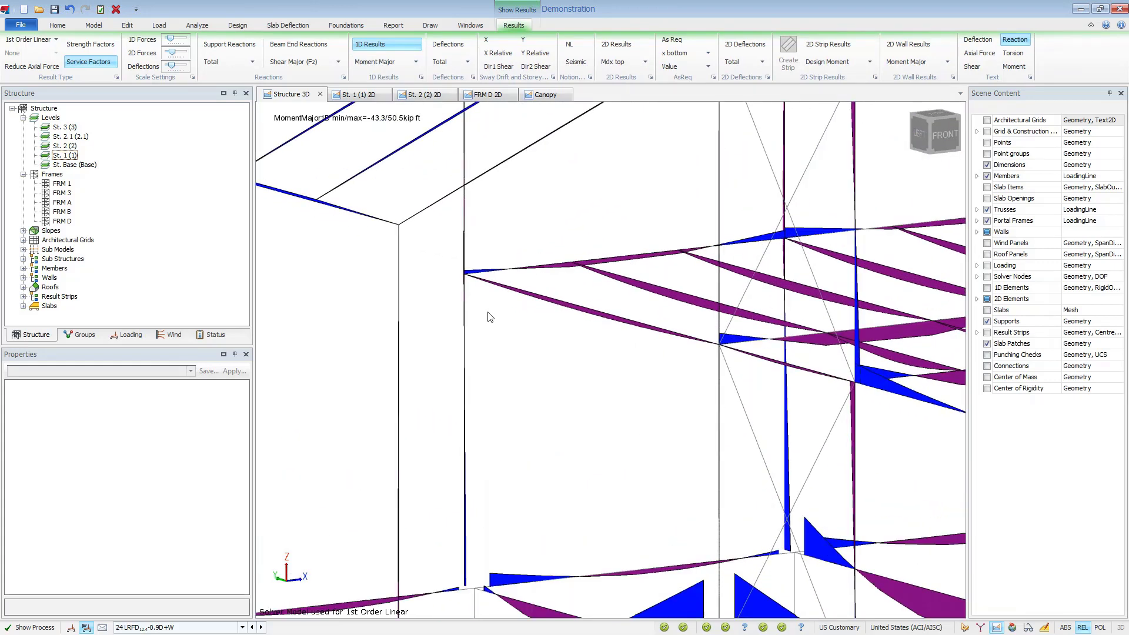
middle_drag(502, 369, 500, 279)
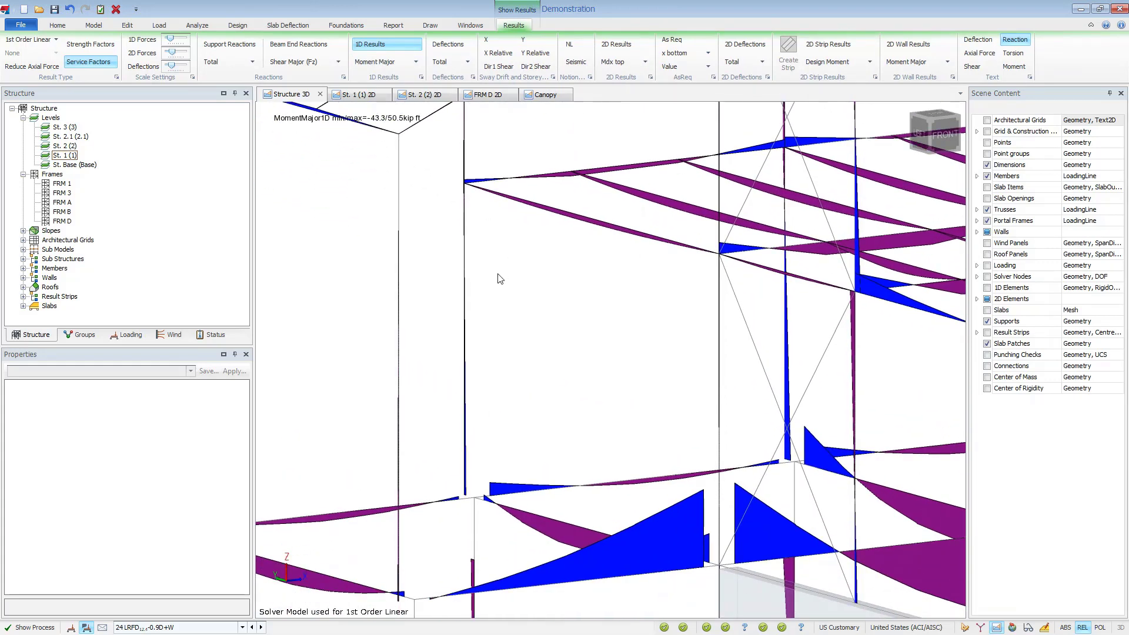
scroll(489, 294, down, 5)
middle_drag(494, 295, 480, 314)
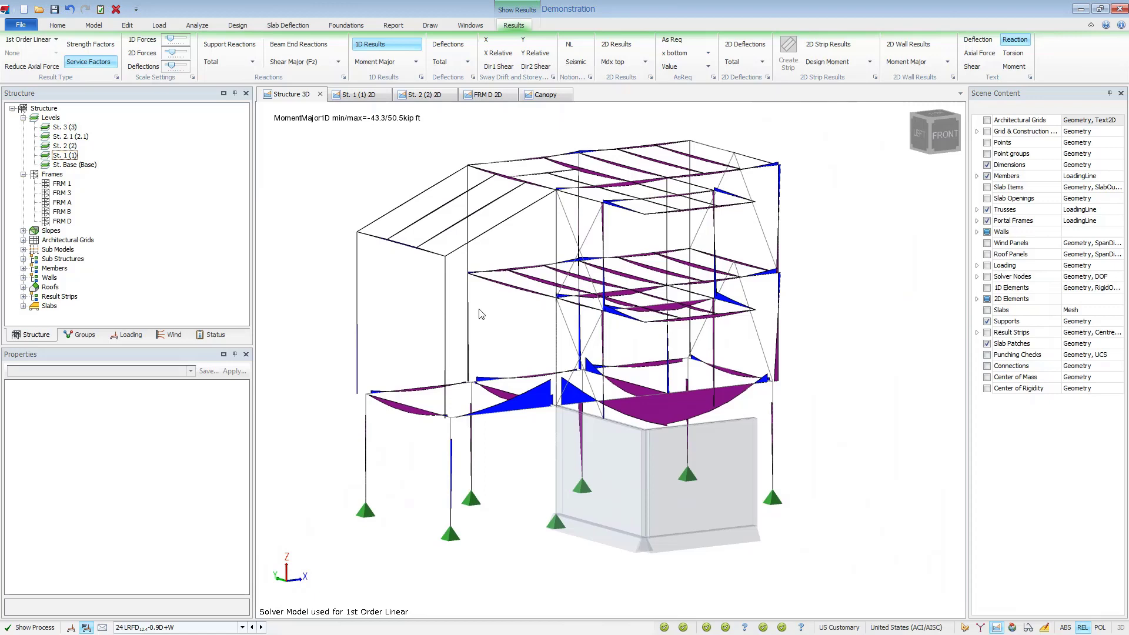
- Show only the deflected shape, flattened with the scale slider, seen from the LEFT view
click(459, 50)
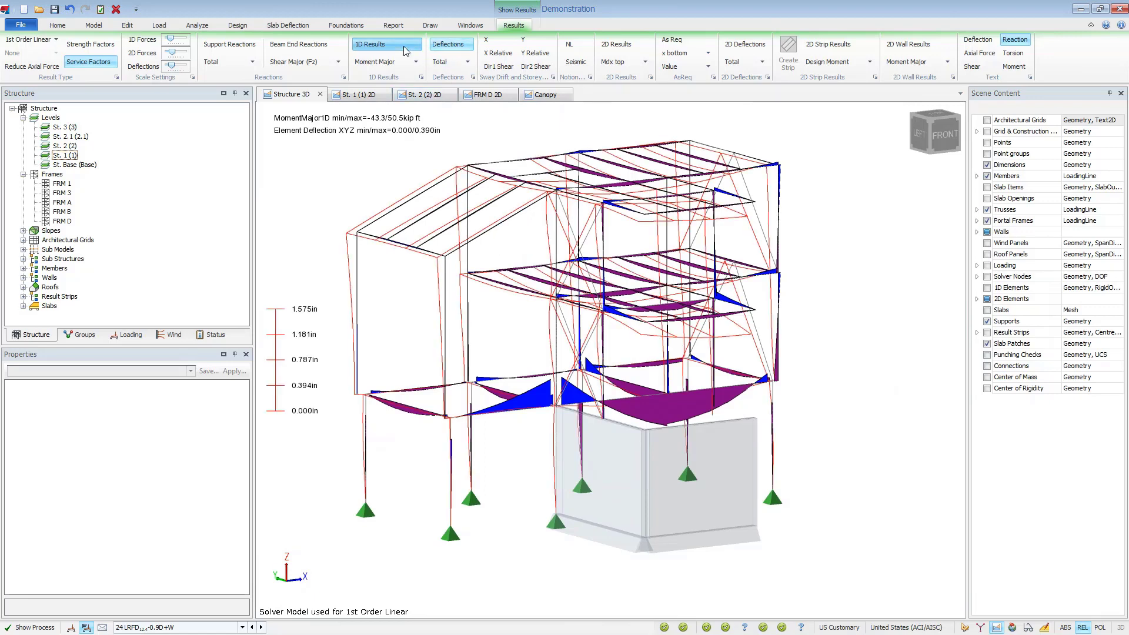
click(382, 47)
drag(175, 69, 174, 73)
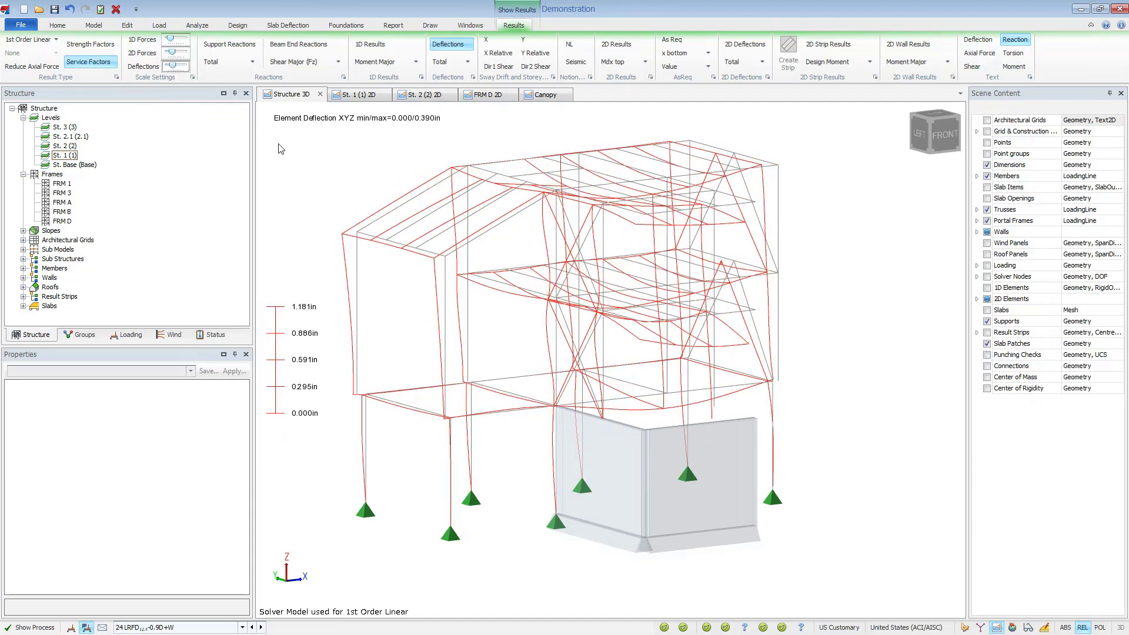
click(918, 134)
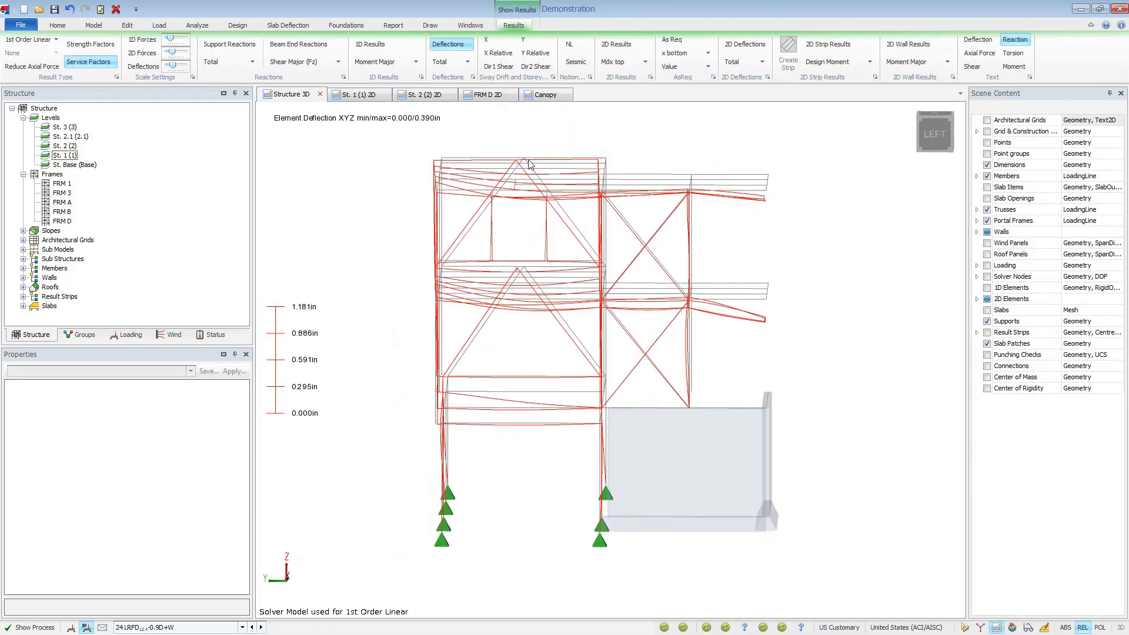
- Label deflection values (max 0.390 in), orbit to inspect, then hide labels and deflections
click(978, 39)
click(980, 53)
click(972, 67)
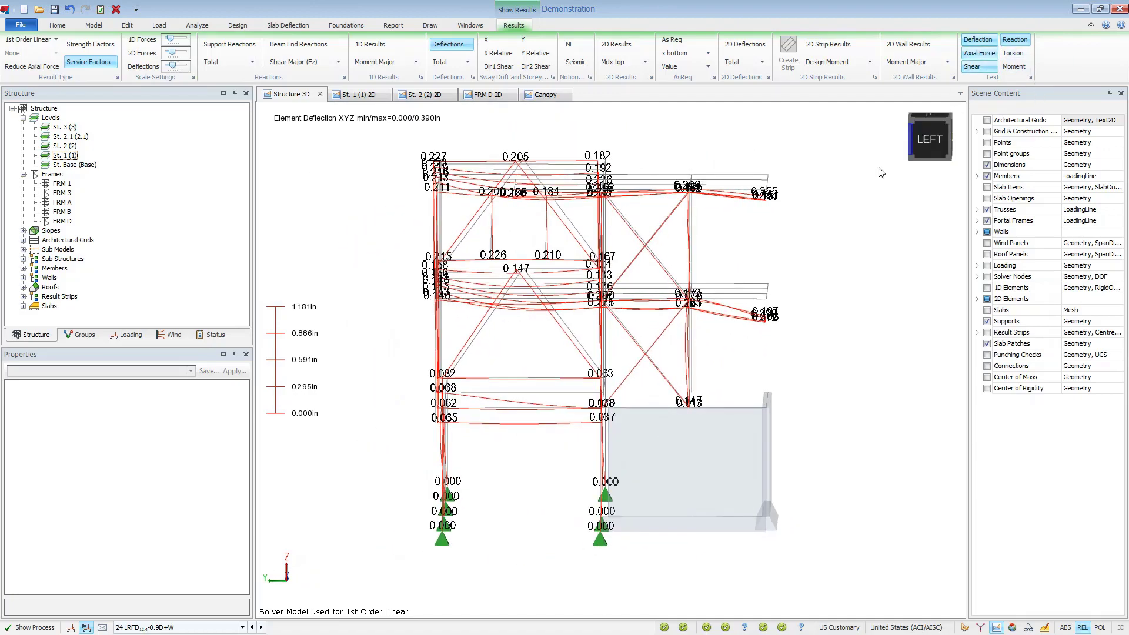
middle_drag(860, 215, 905, 246)
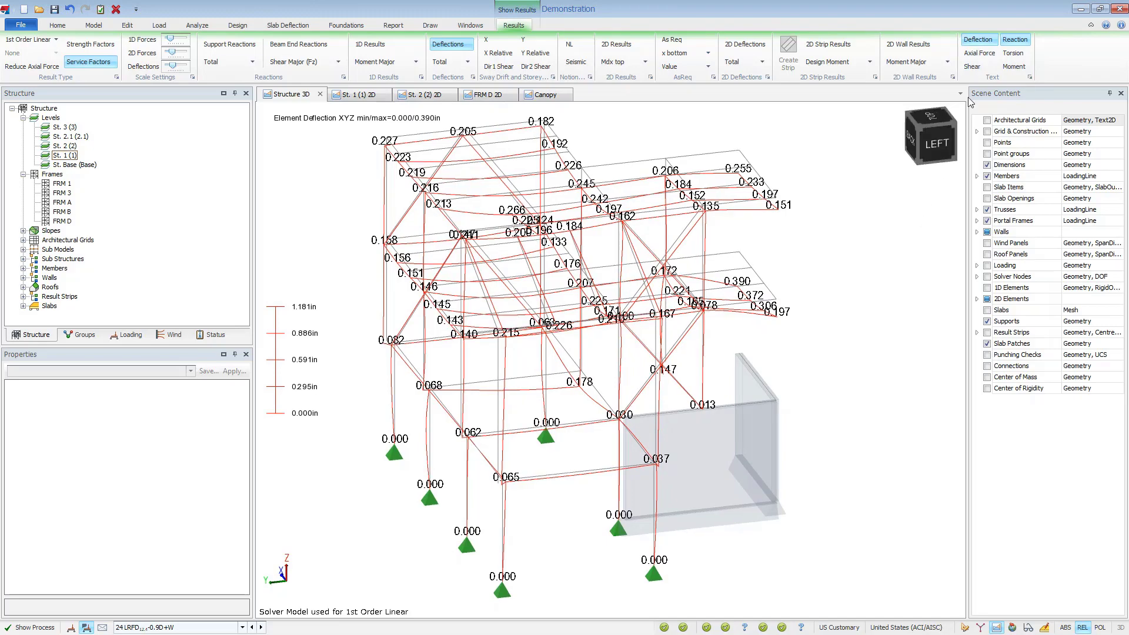
click(972, 67)
click(980, 53)
click(978, 39)
middle_drag(795, 233, 488, 132)
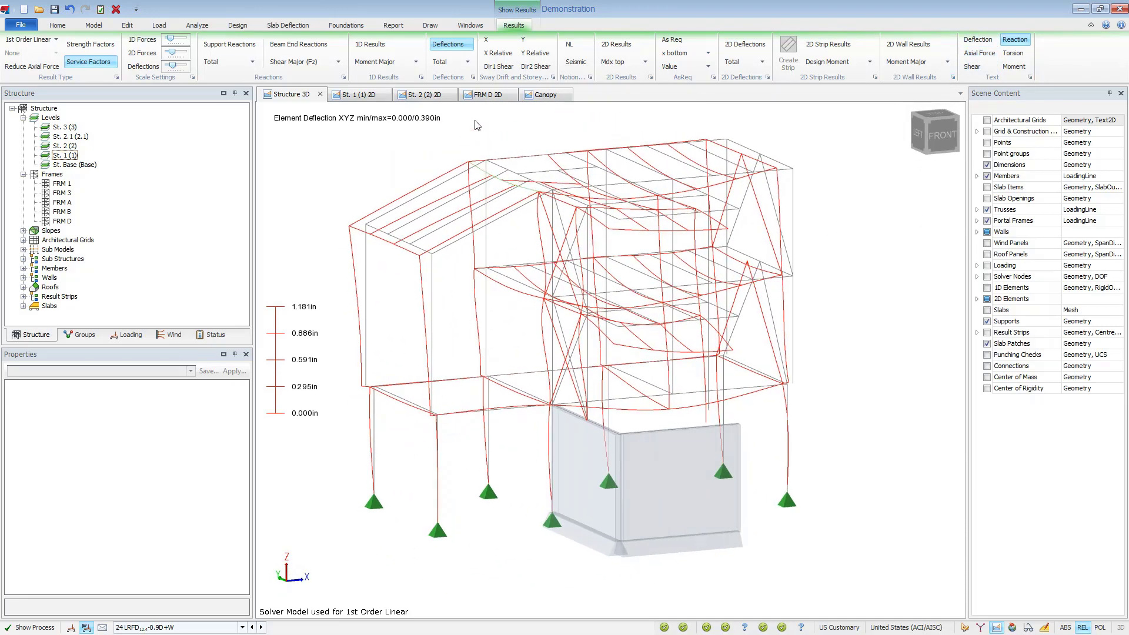
click(458, 49)
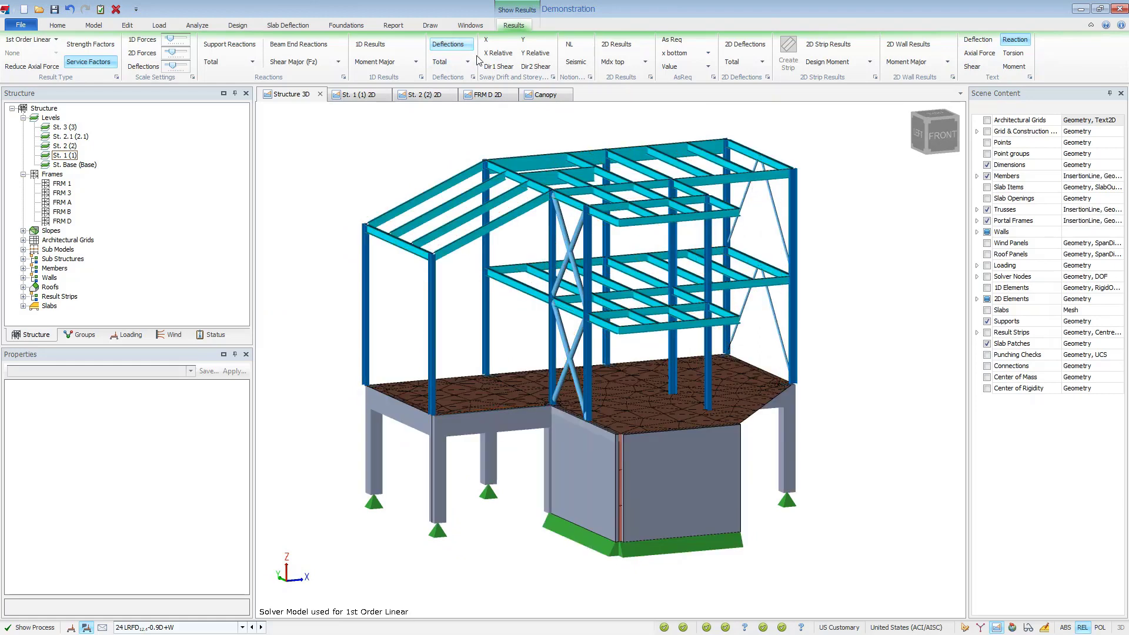
- Review Dir1 and Dir2 shear reactions while stepping to load combination 28, then hide them
click(532, 69)
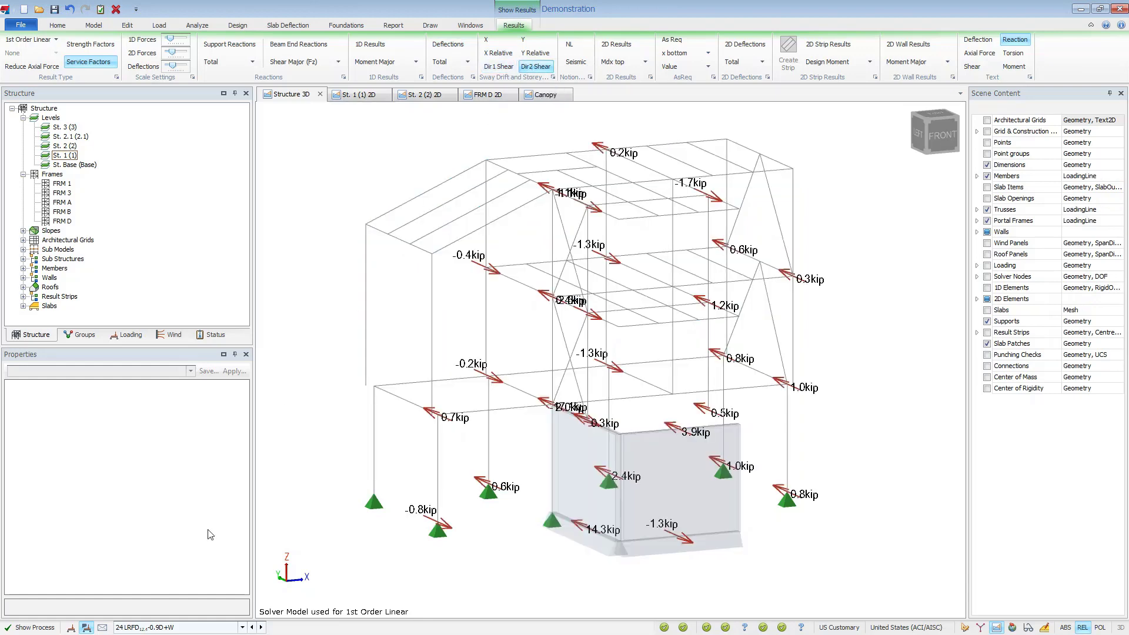
click(261, 628)
click(261, 627)
click(261, 628)
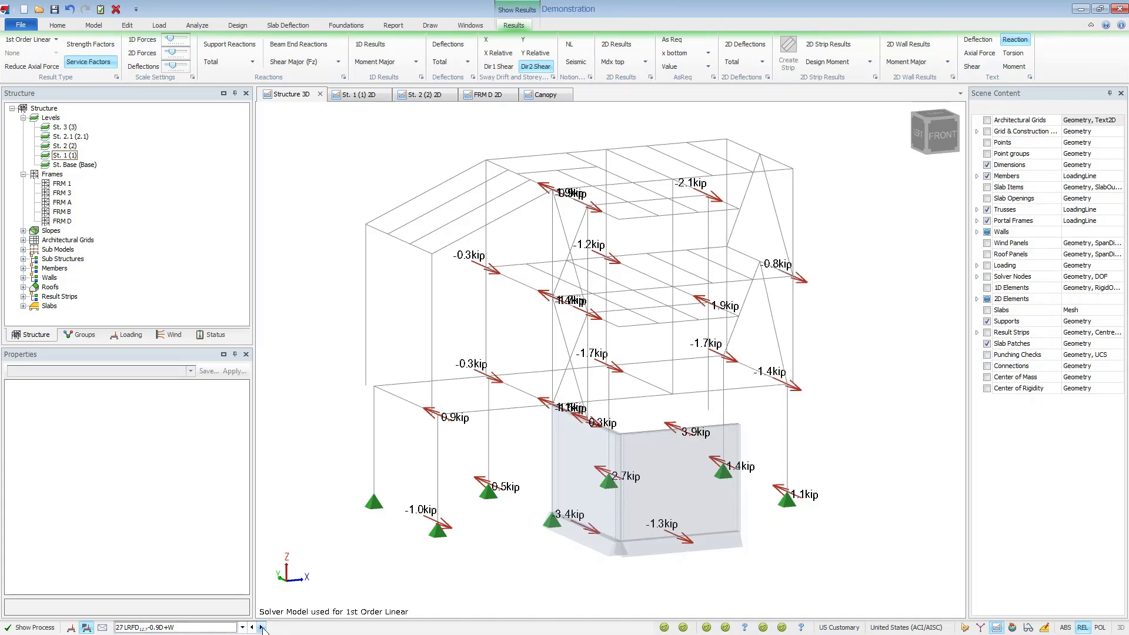
click(261, 628)
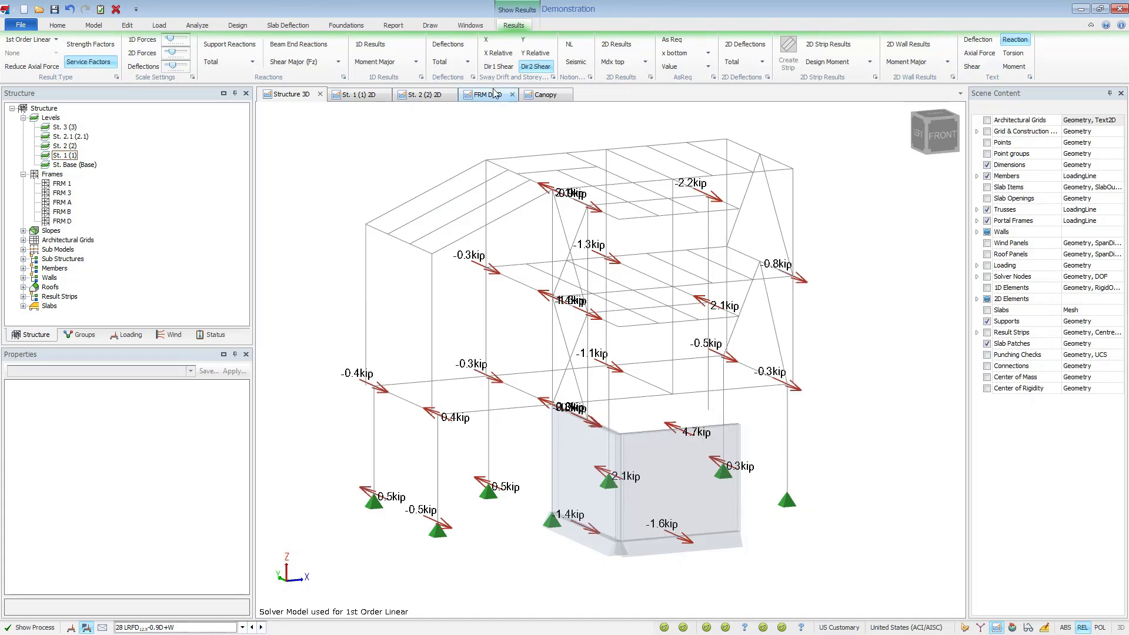
click(497, 66)
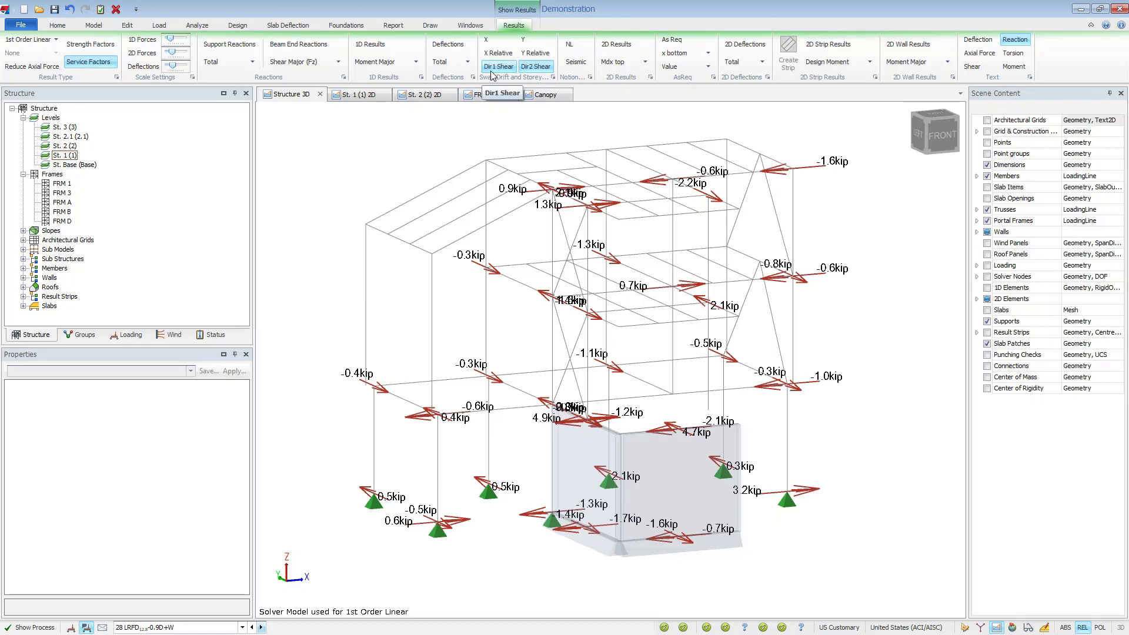
click(493, 68)
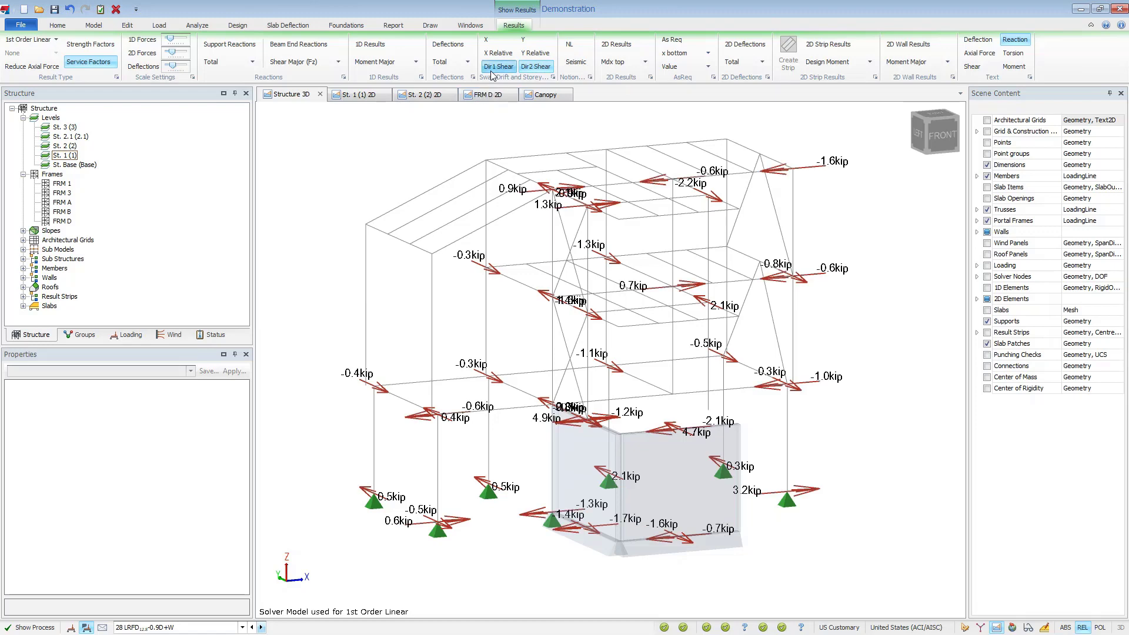
click(528, 69)
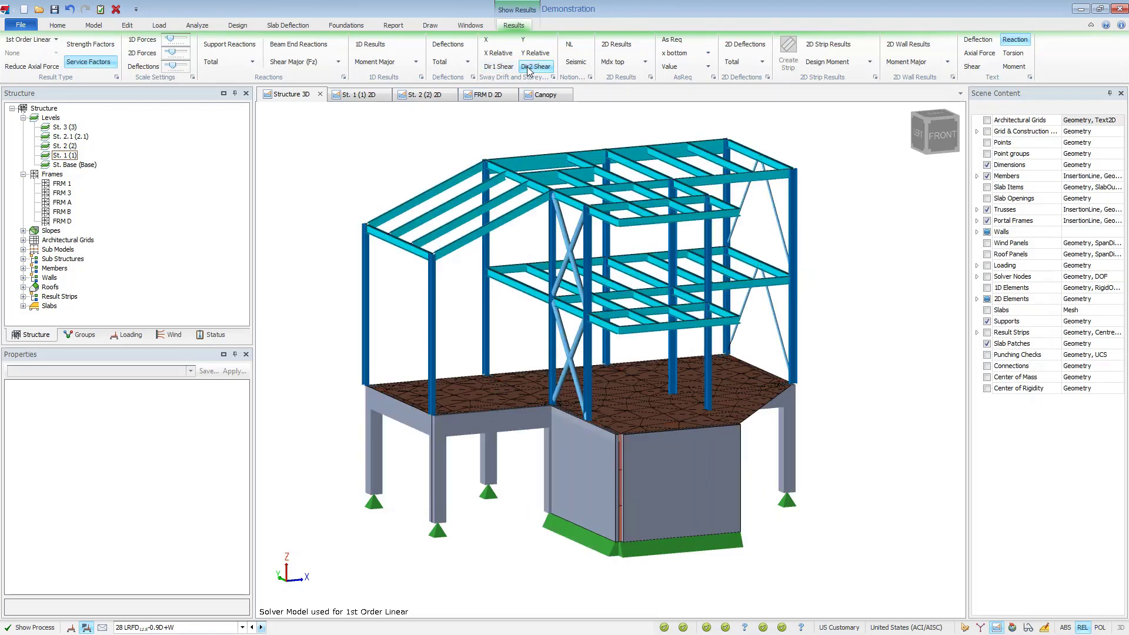
- Show seismic reaction forces for the Seismic Dir 1 case, orbit to inspect, then select combination 28
click(70, 628)
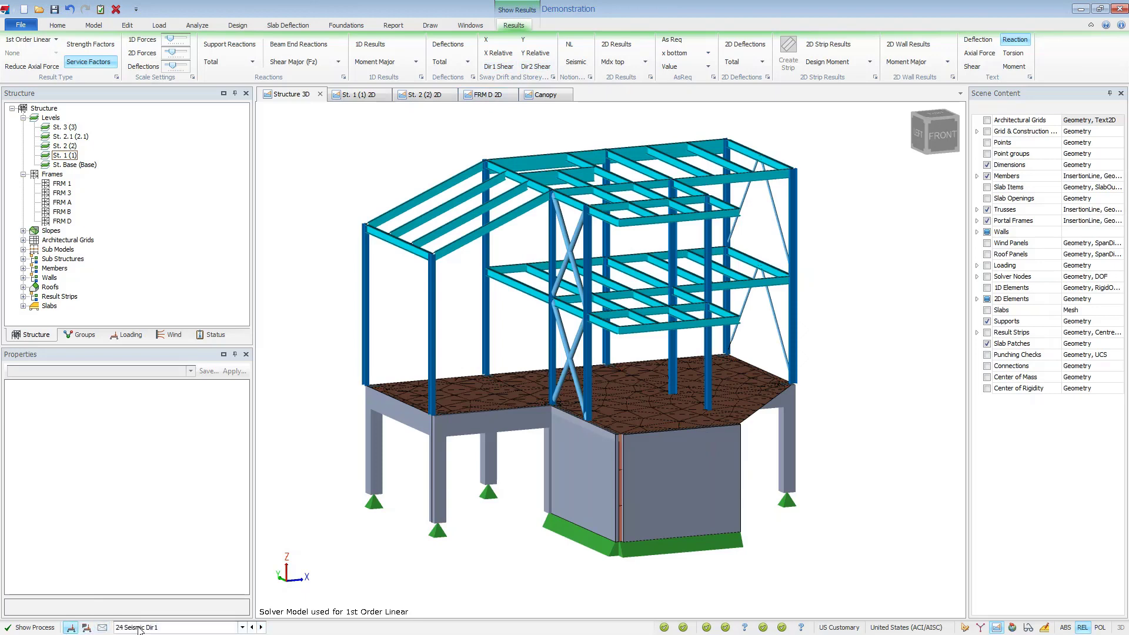
click(584, 64)
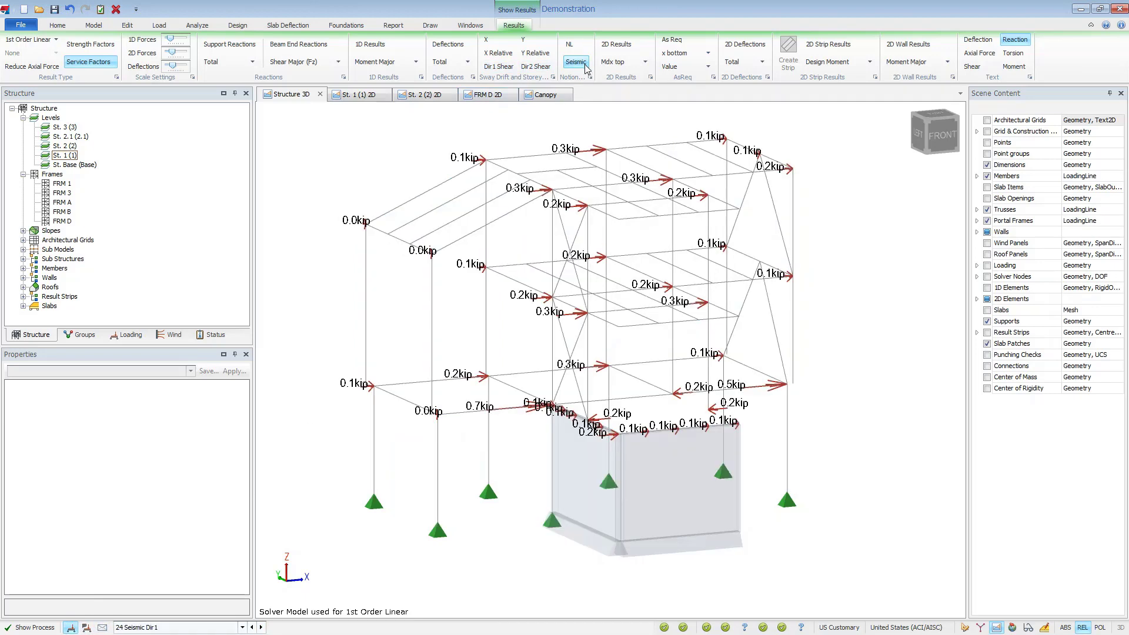
middle_drag(303, 192, 327, 182)
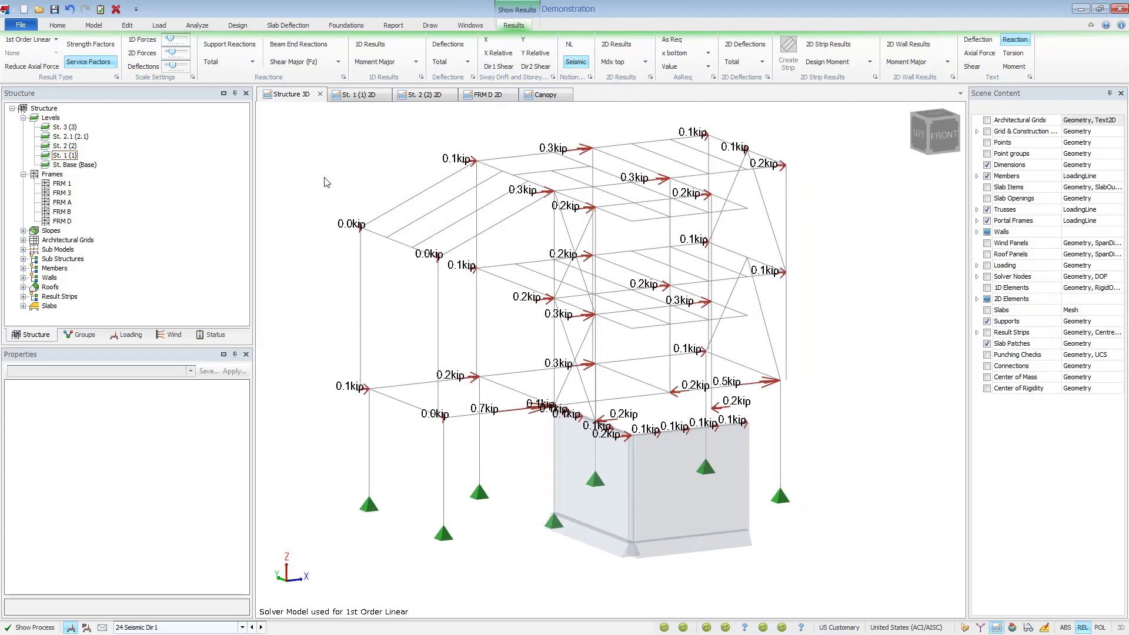
click(86, 628)
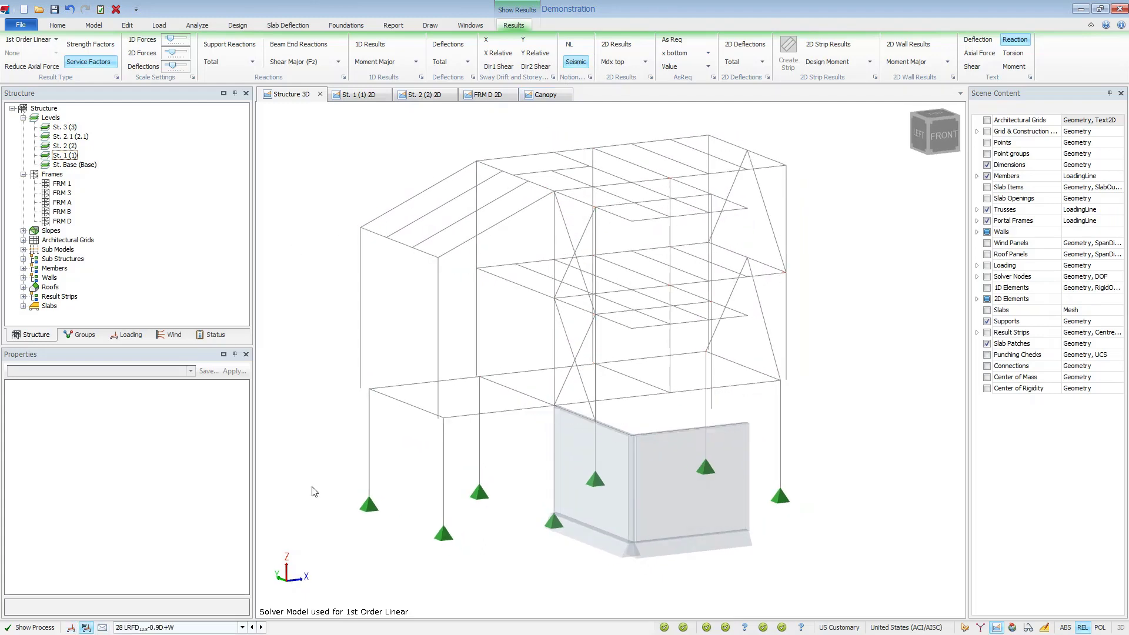
- Clear seismic labels, show labelled wall Axial Force results (0.0/35.1 kip), then hide them
click(576, 62)
click(909, 45)
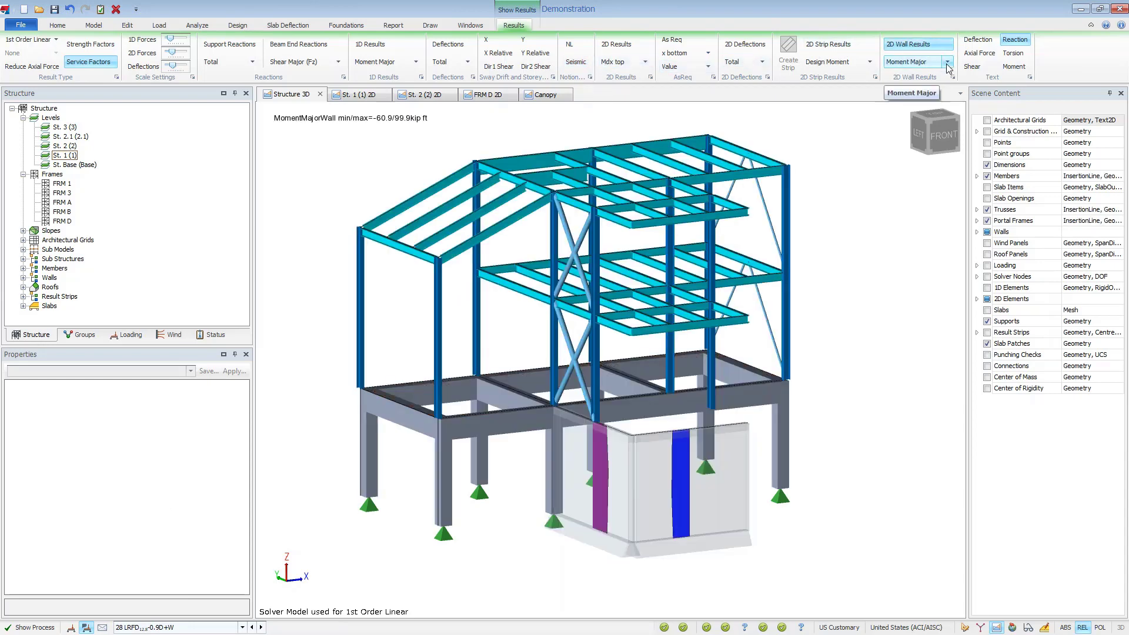
click(948, 62)
click(944, 76)
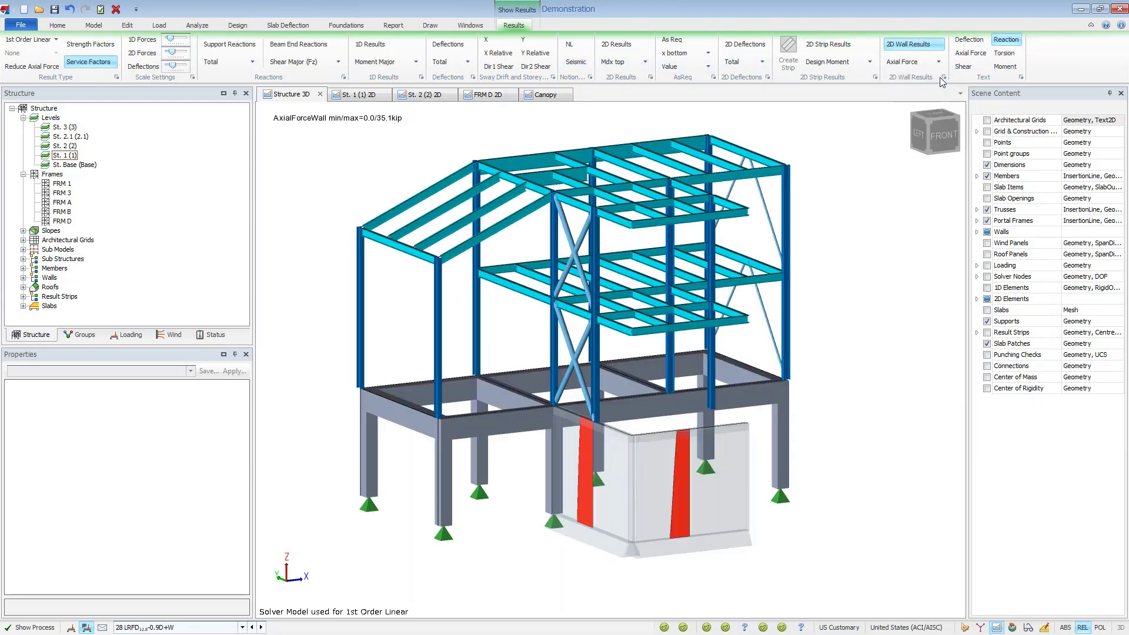
click(968, 55)
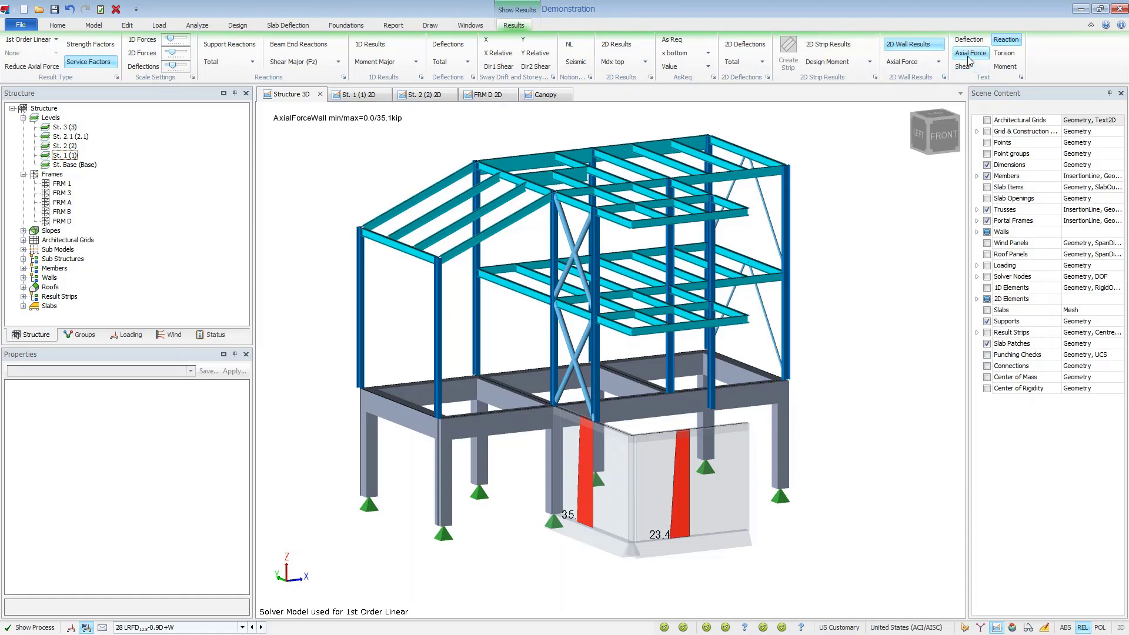
click(933, 47)
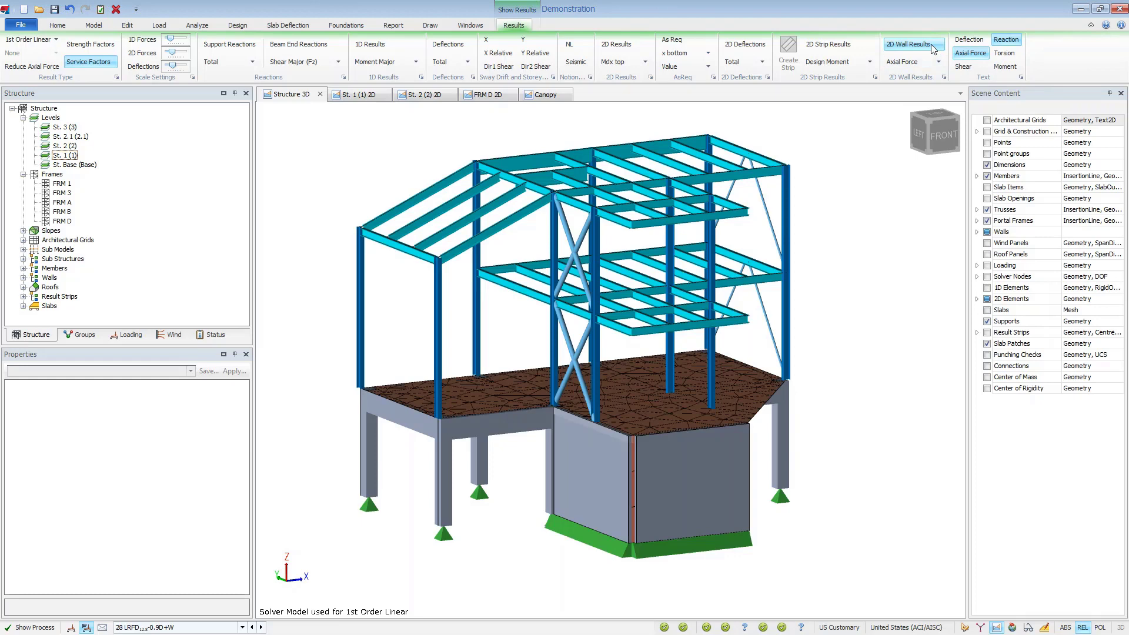
- Show the exaggerated deflected shape of 1st Order Vibration mode 1 (1.3 Hz)
click(41, 40)
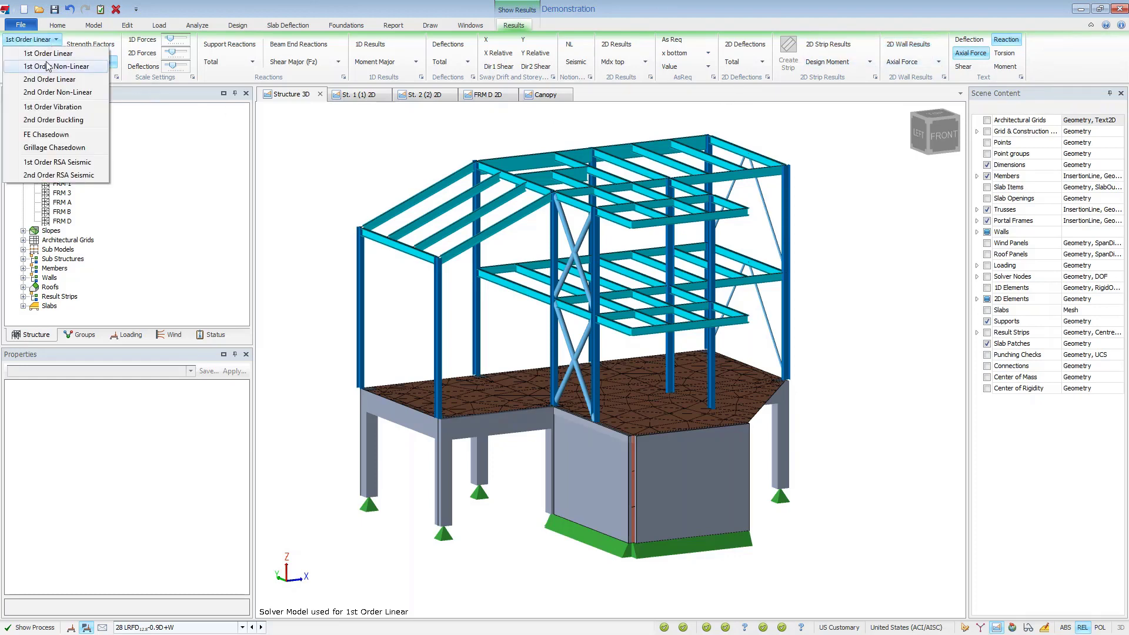
click(52, 107)
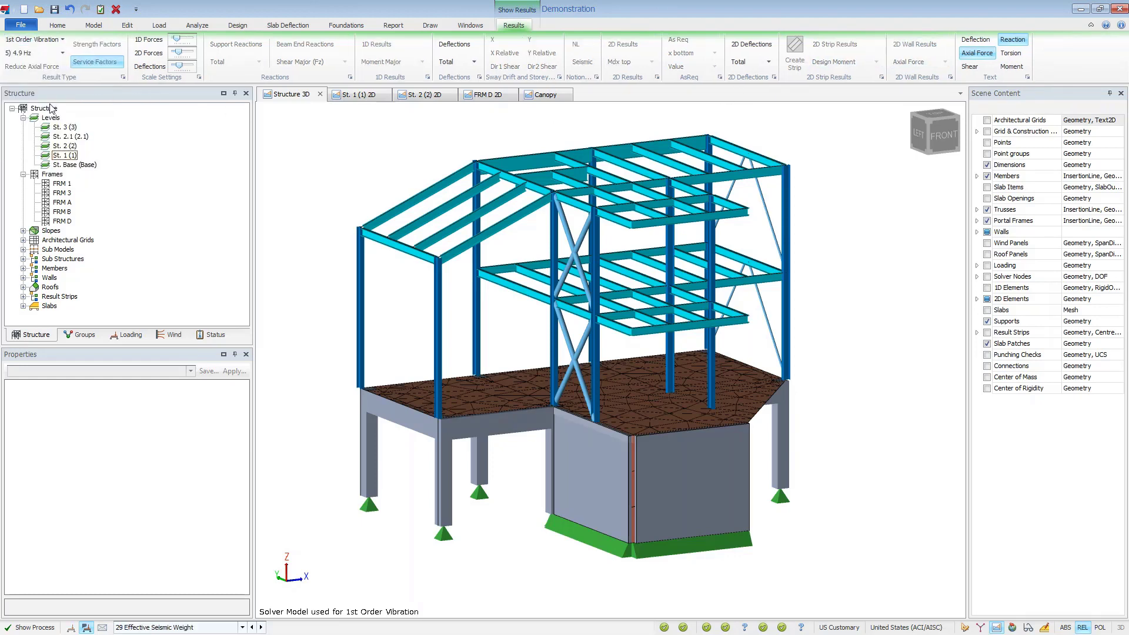
click(62, 52)
click(60, 70)
click(454, 44)
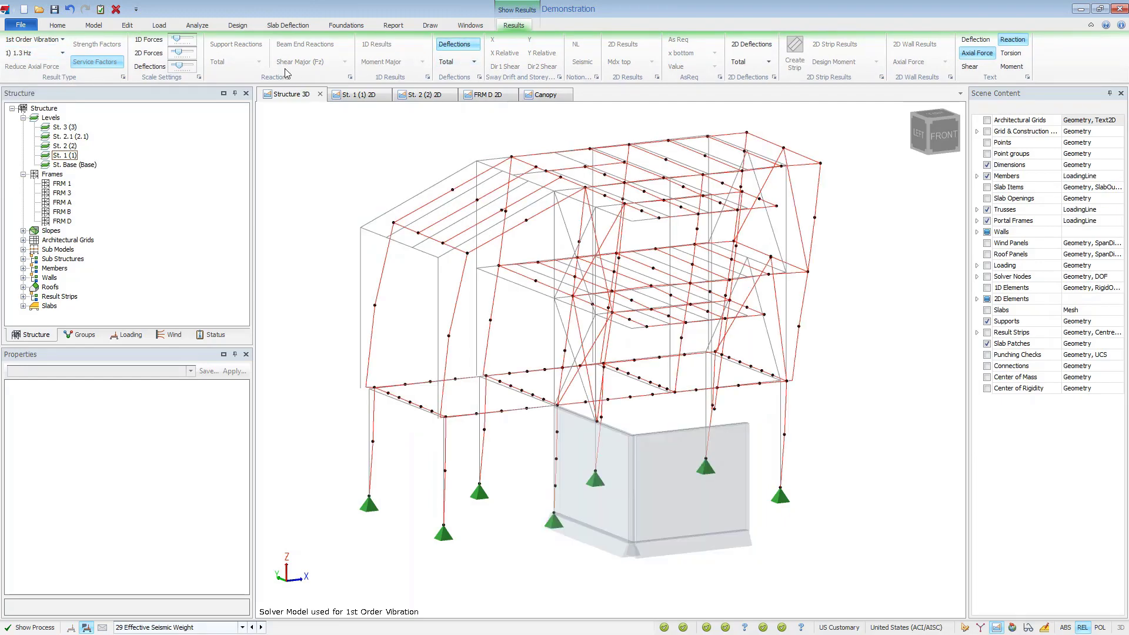
drag(177, 66, 181, 68)
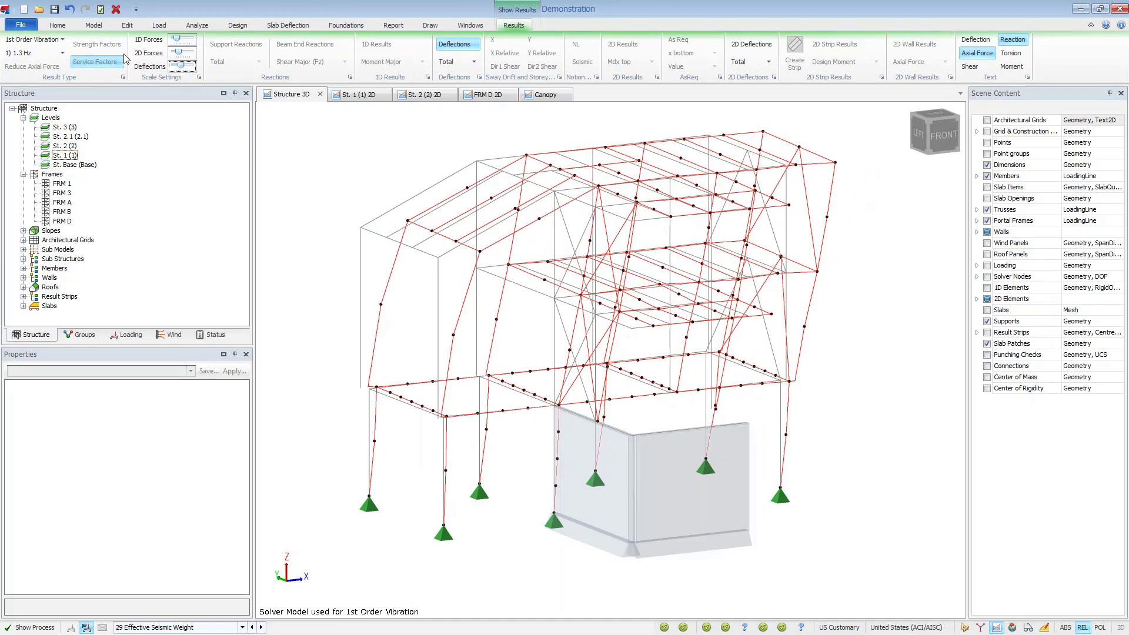
- Switch to mode 3 (3.9 Hz) and slightly reduce the deflection exaggeration
click(47, 53)
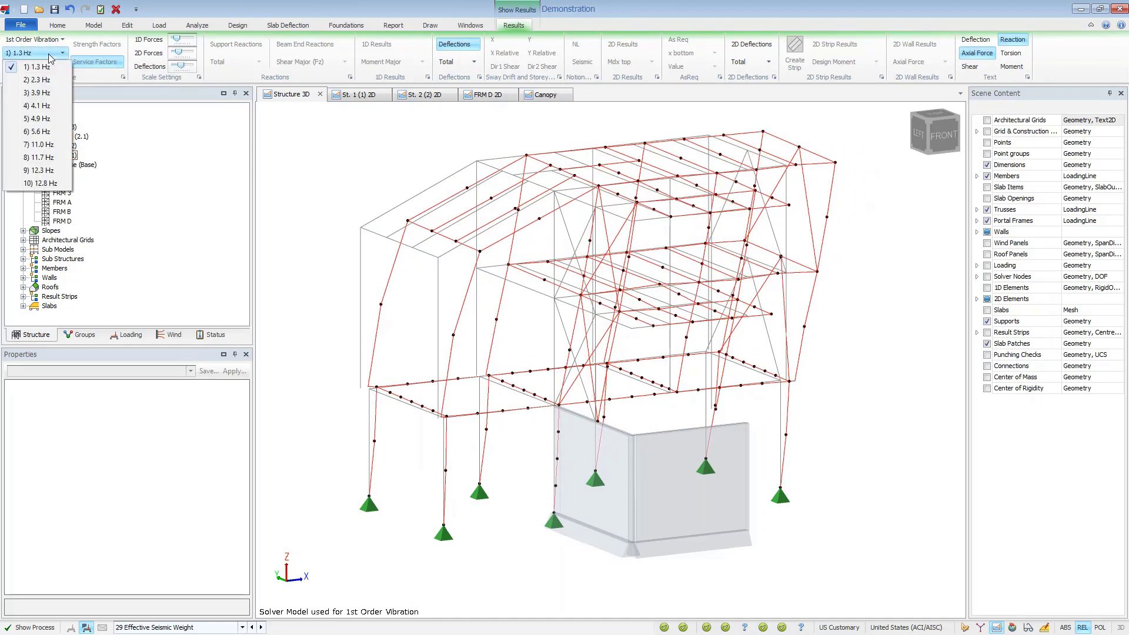
click(48, 95)
drag(180, 68, 179, 70)
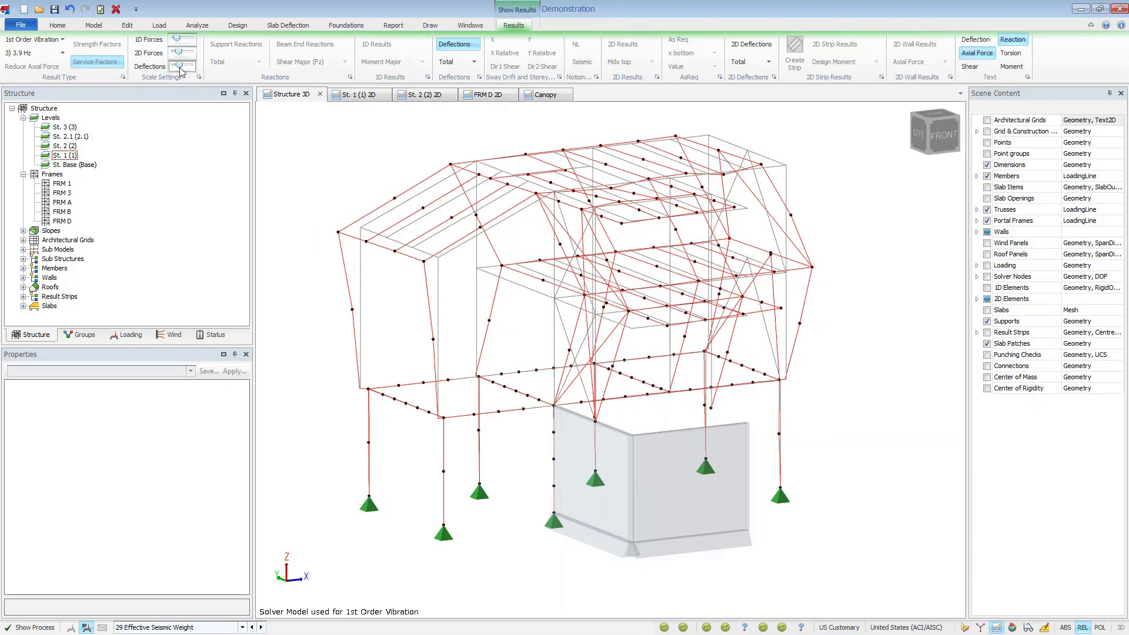
- On the St. 1 (1) plan, plot Mdy top contours (0.0/20.4 kip-ft/ft) after trying Mdx bottom, and read a node's values
click(360, 96)
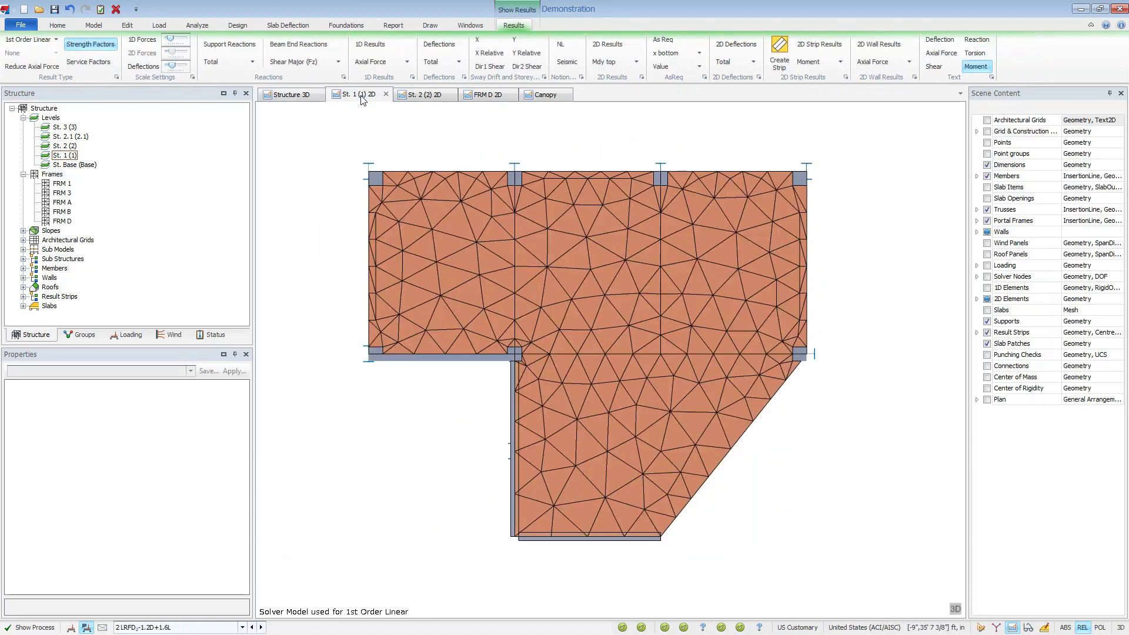
click(607, 45)
click(636, 62)
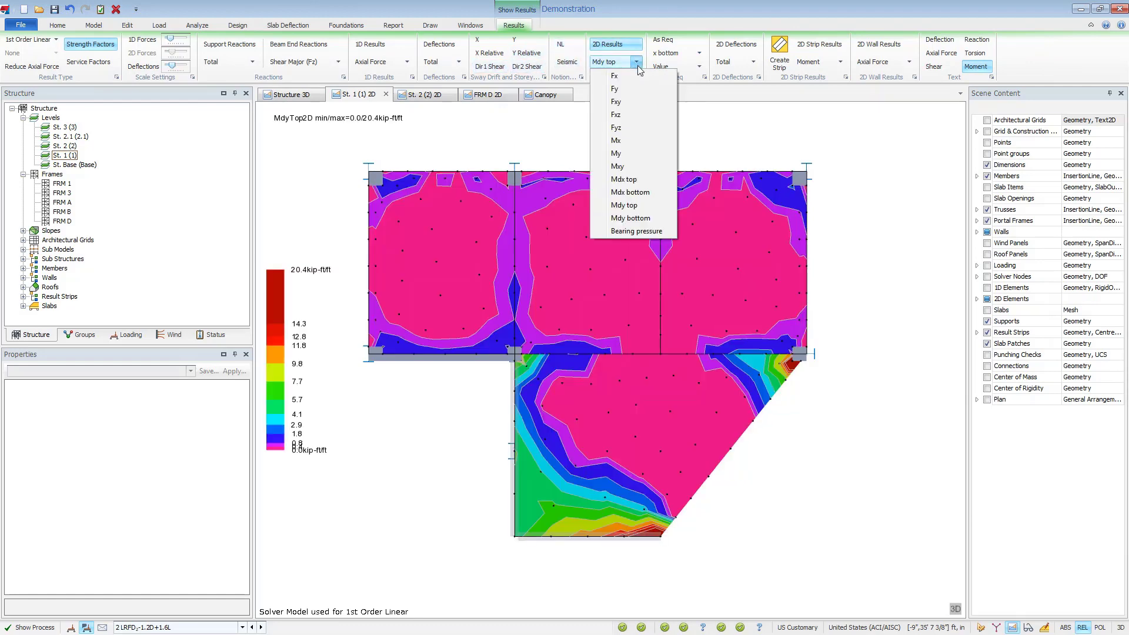
click(641, 193)
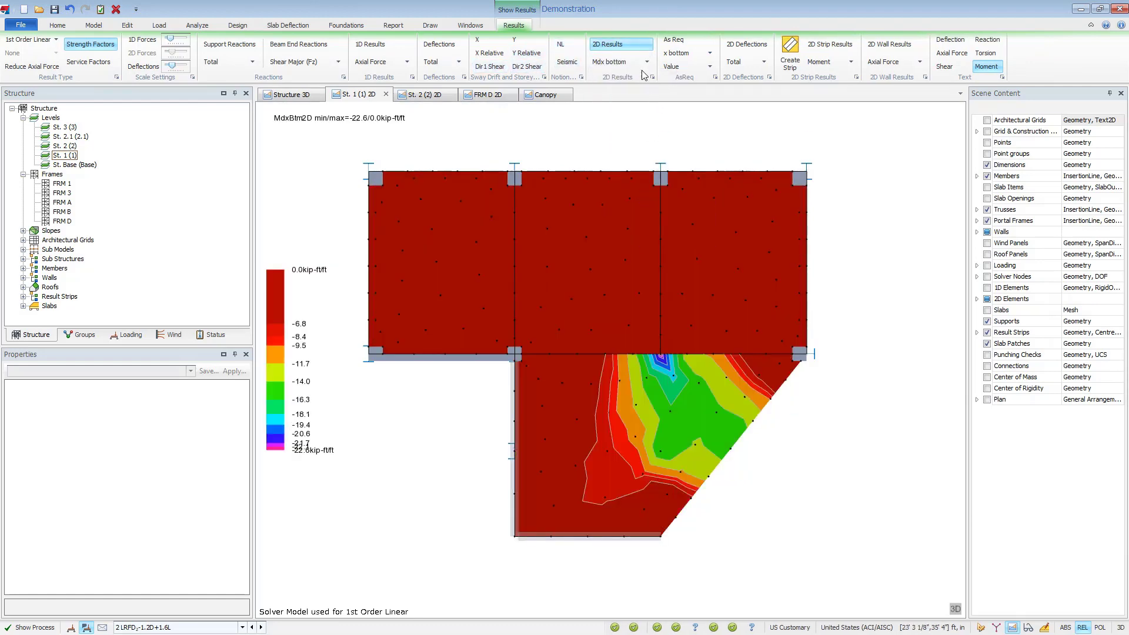
click(647, 62)
click(629, 205)
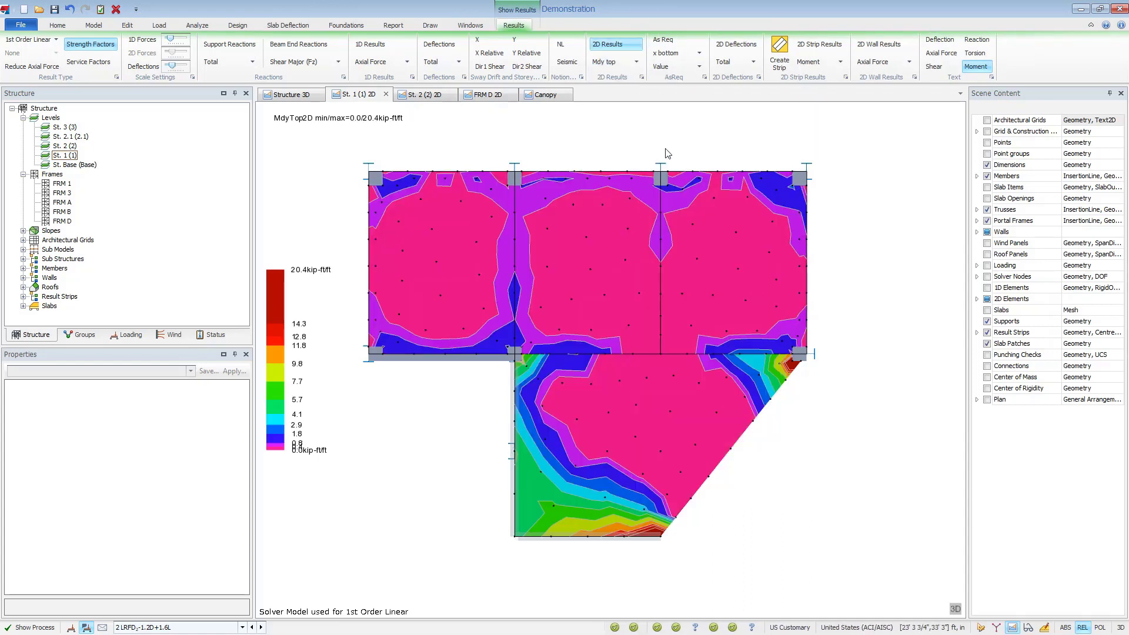
mouse_move(693, 224)
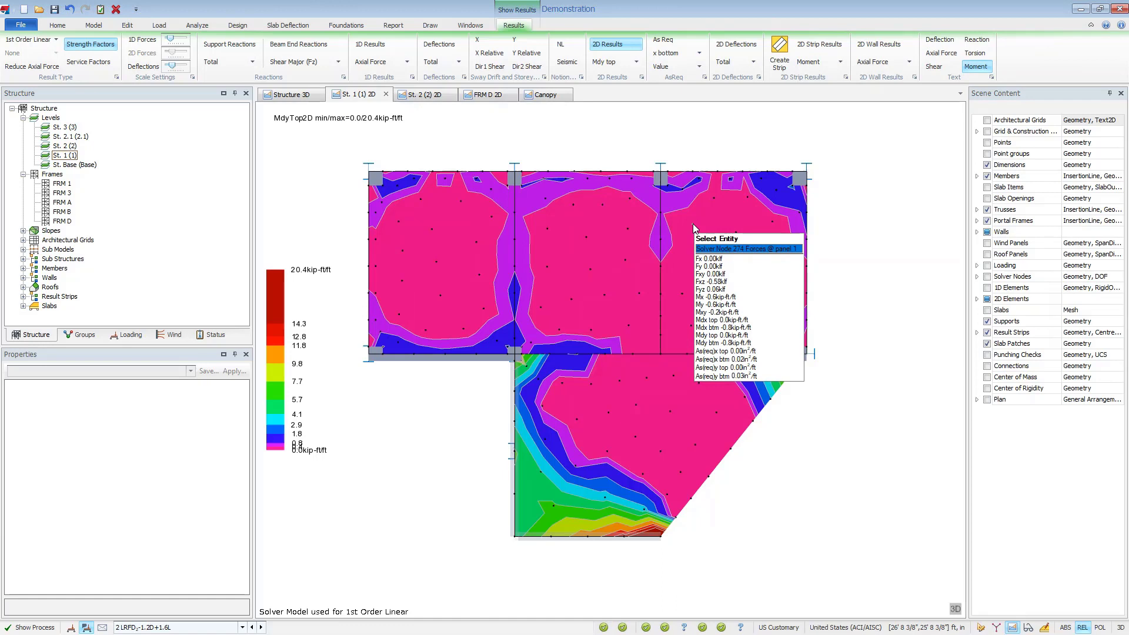
- Plot As Req contours for x bottom (0.47 in²/ft) and y top (0.44 in²/ft), then turn them off
click(678, 40)
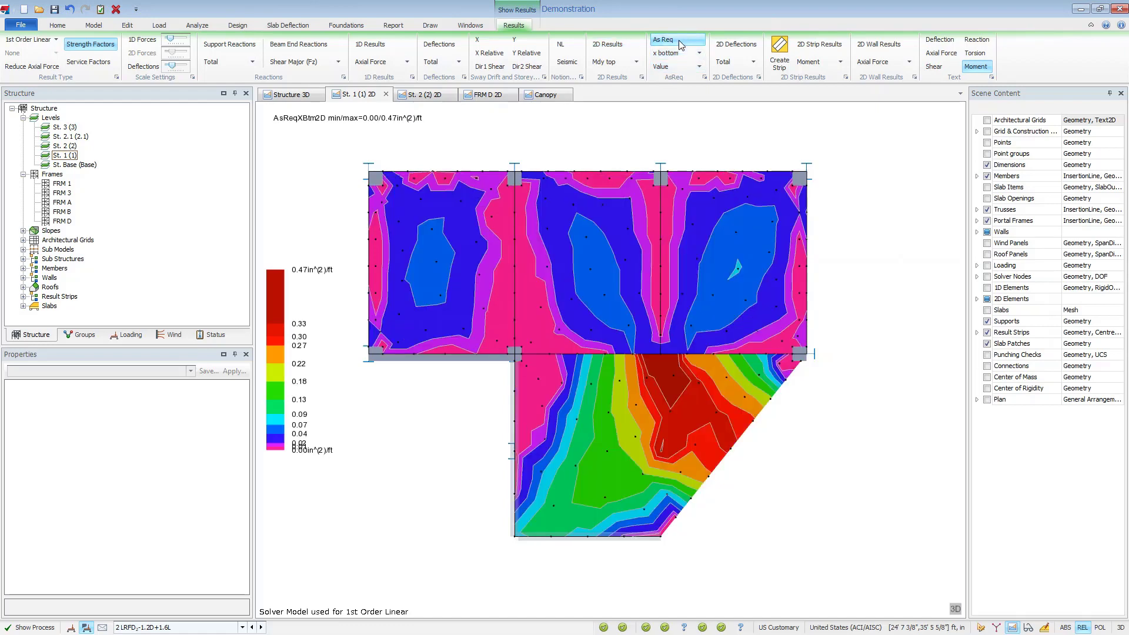
click(698, 53)
click(698, 93)
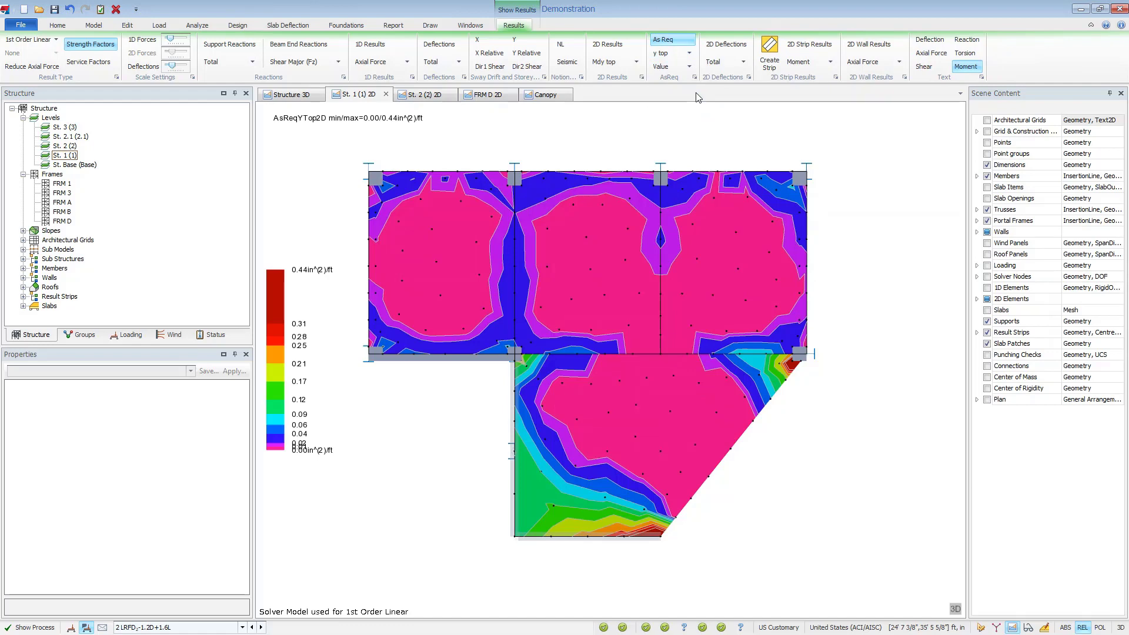
click(663, 39)
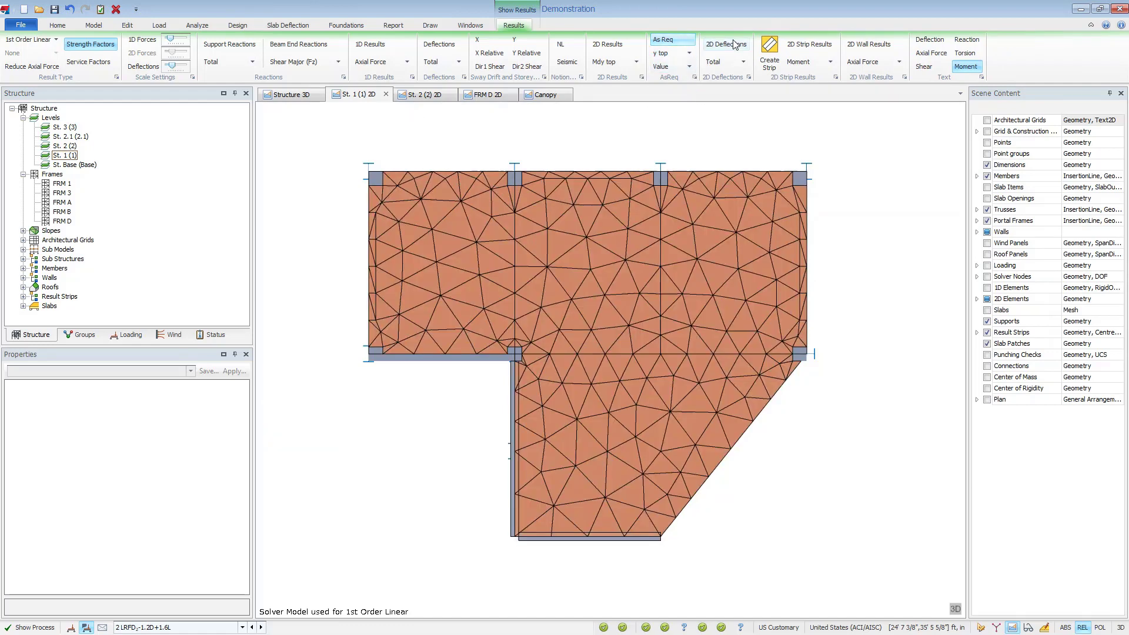
- Draw one strip from the slab's left to right edge and another from bottom to top
click(770, 50)
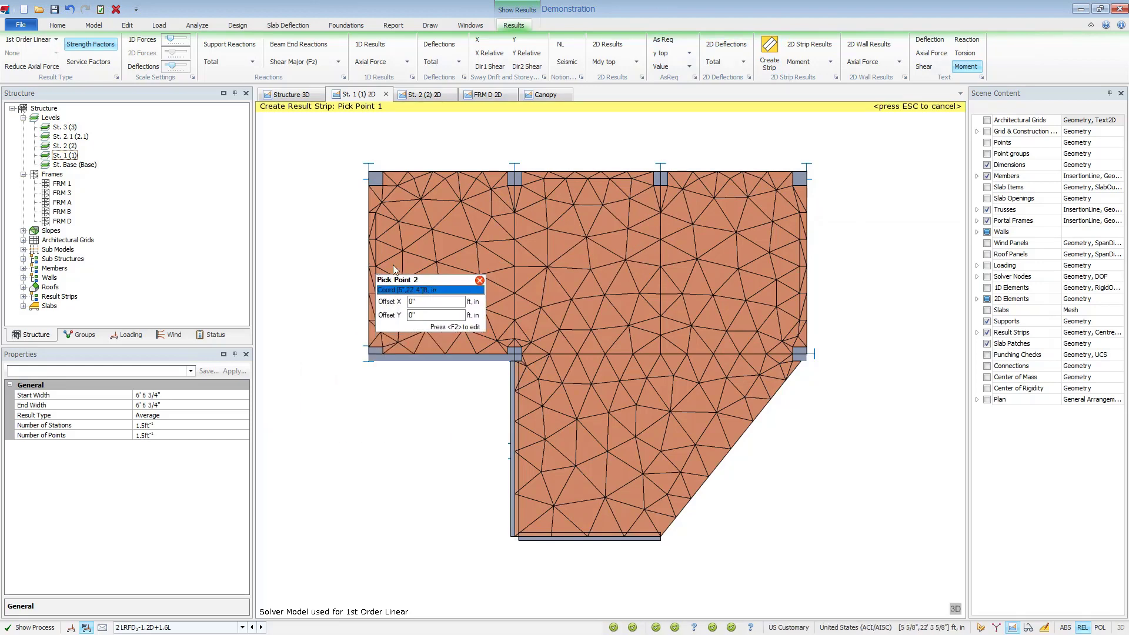
click(374, 265)
click(774, 278)
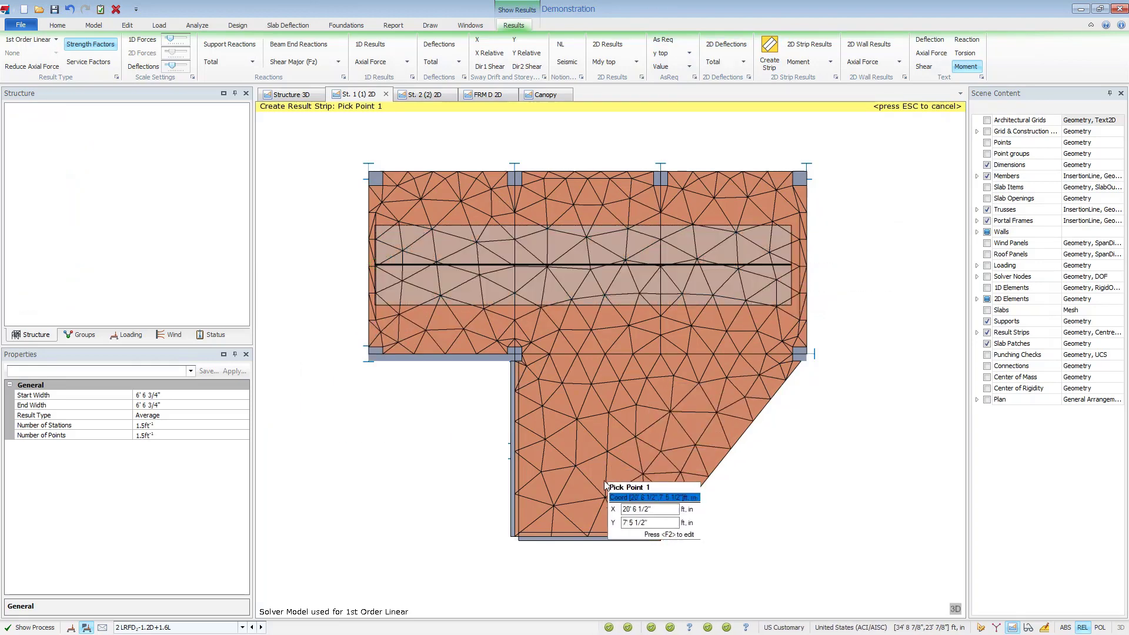
click(597, 521)
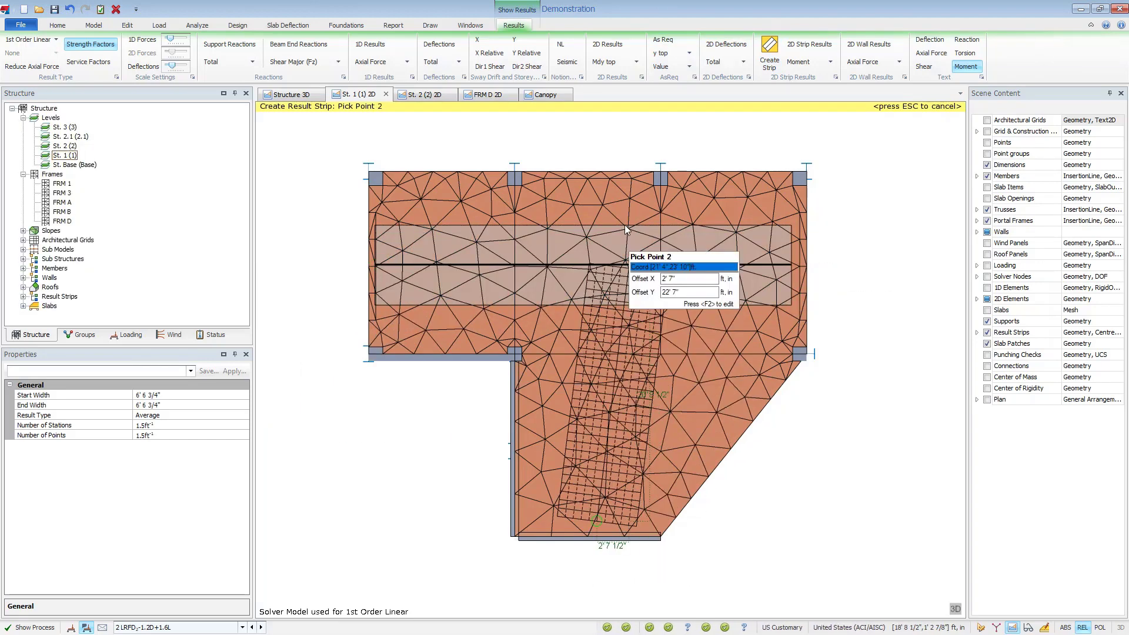
click(613, 172)
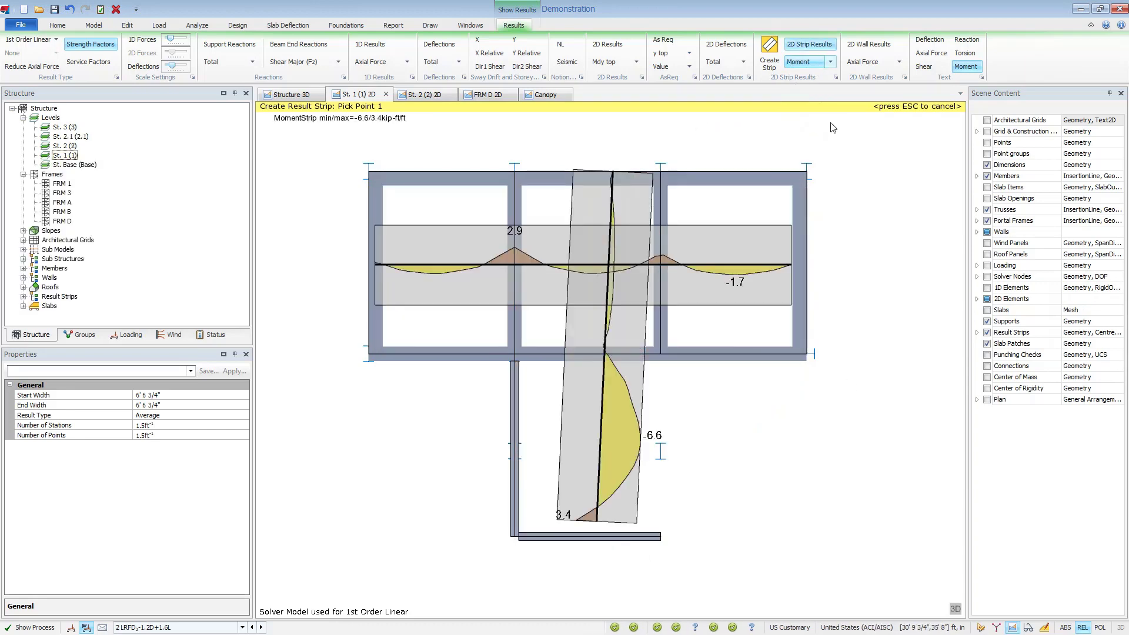
- Zoom and orbit the strip moment diagrams in 3D, then return to the Structure 3D view
click(956, 610)
scroll(597, 553, up, 5)
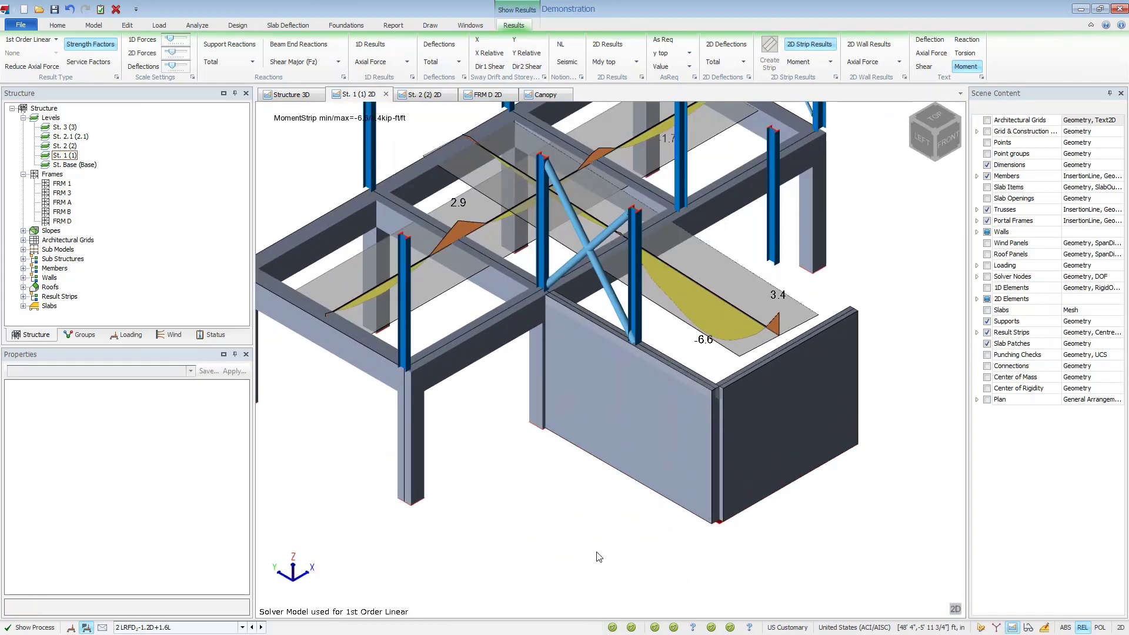
middle_drag(543, 522, 509, 575)
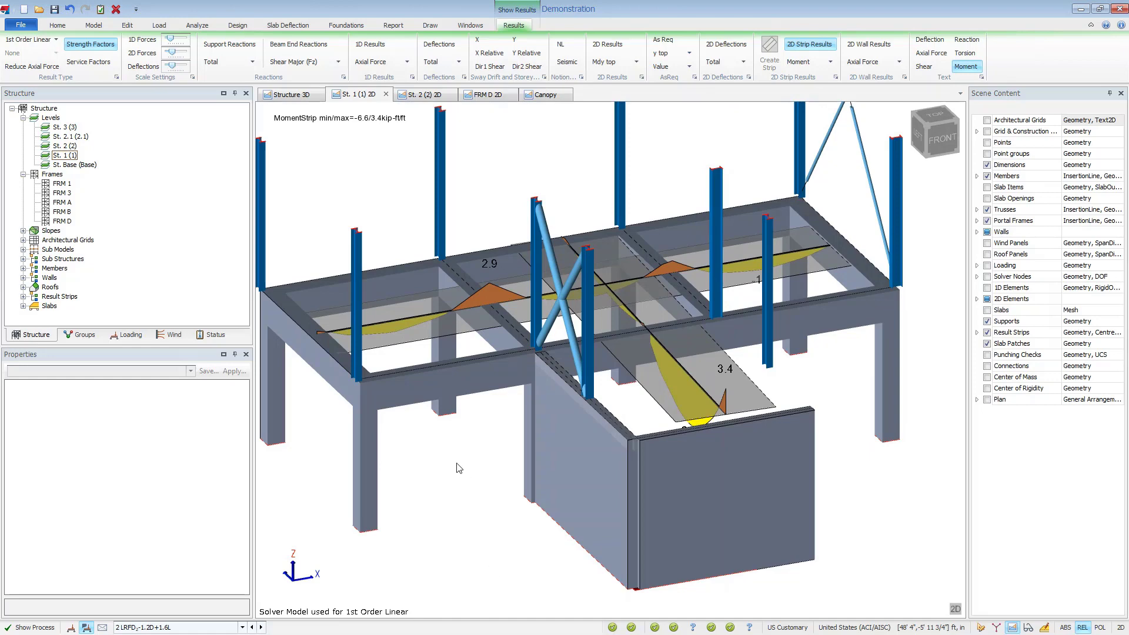
click(292, 95)
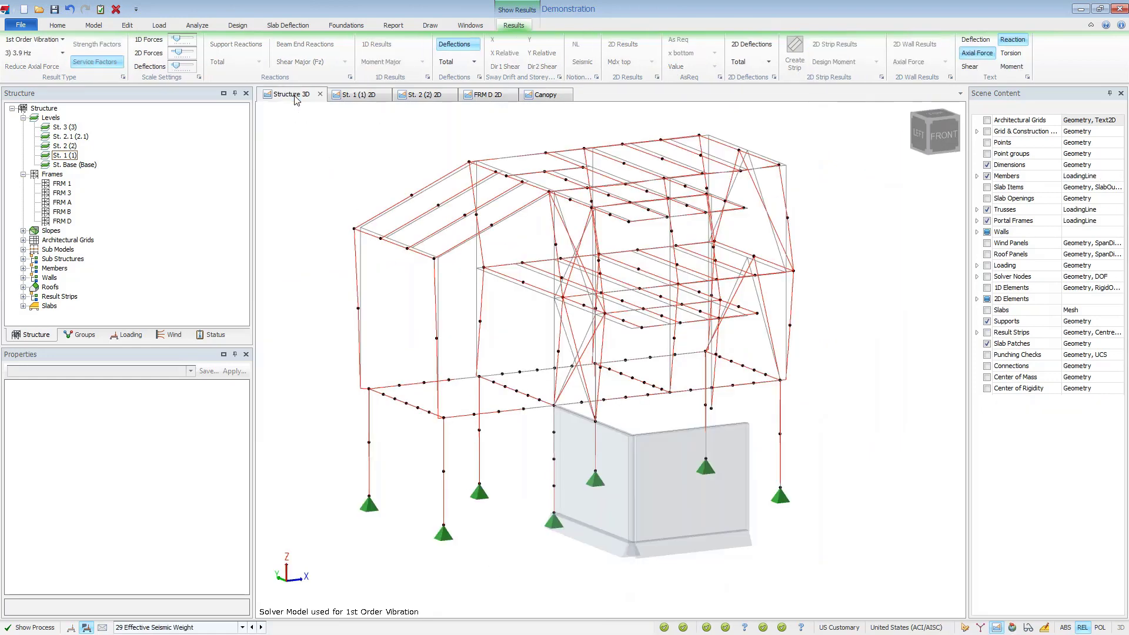